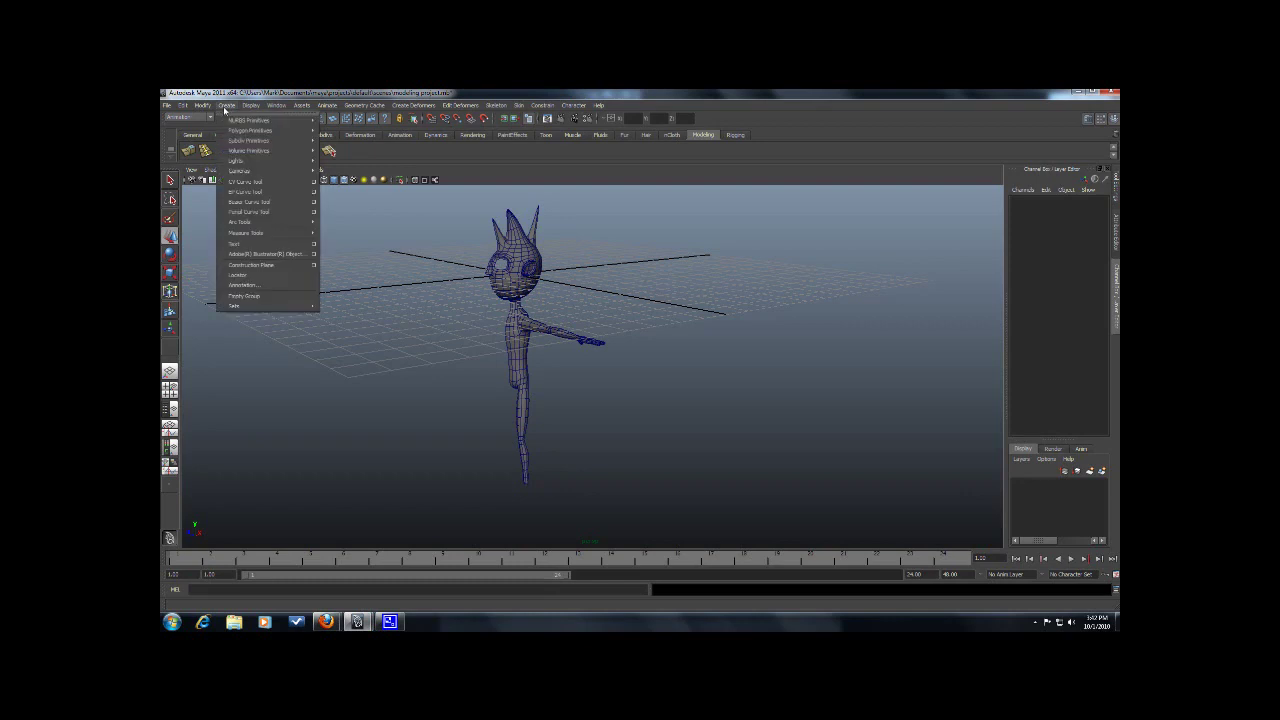
Step: Create a polygon cube and move it down to the foot of the character's leg
mouse_move(264, 132)
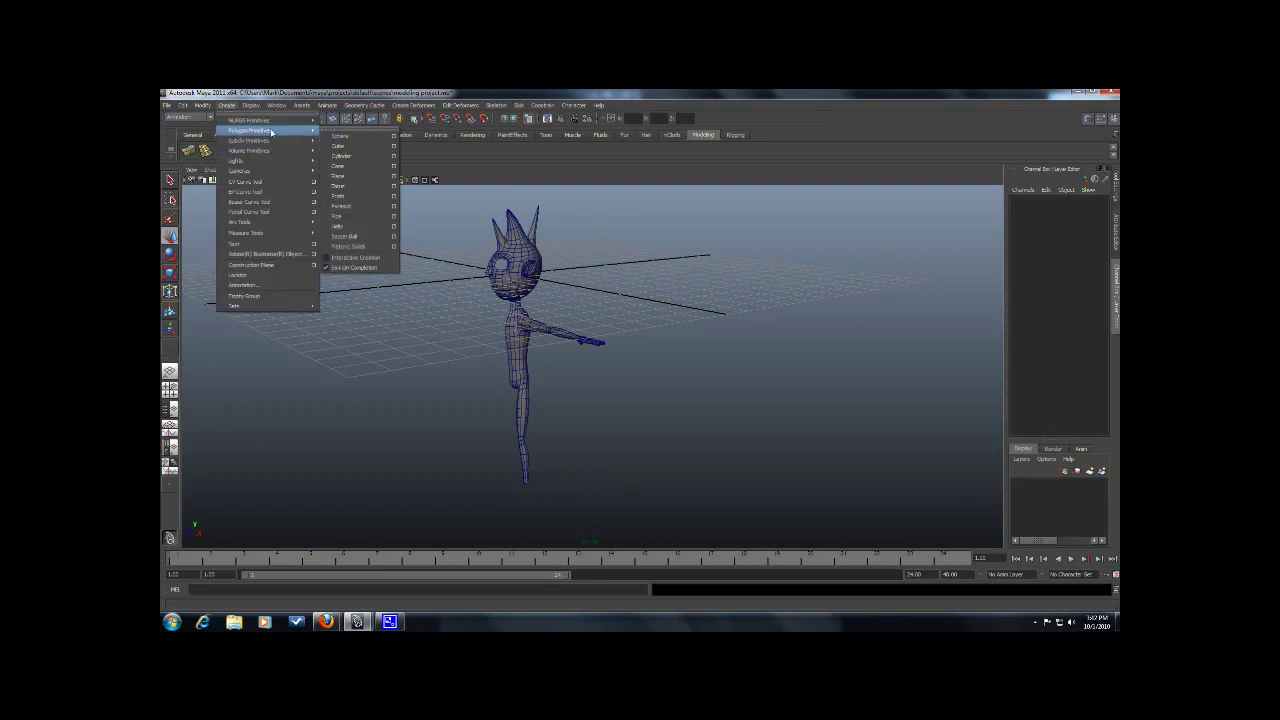
left_click(364, 149)
scroll(528, 374, "up", 2)
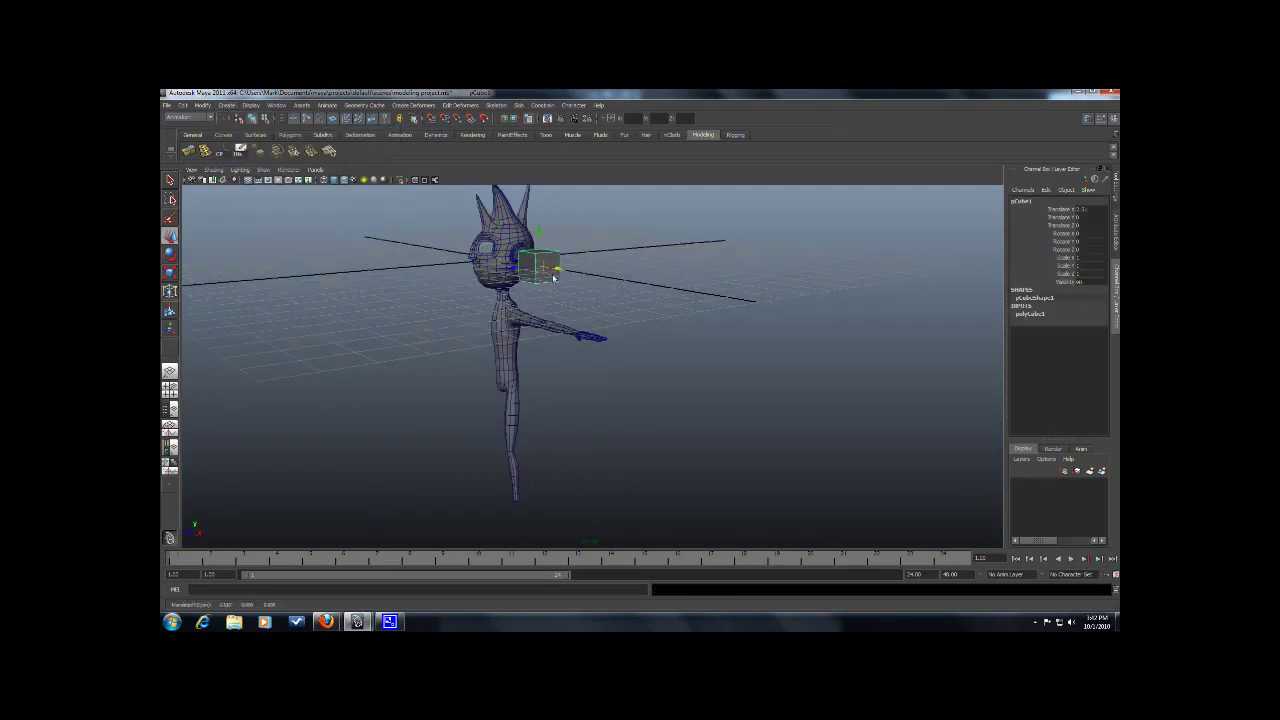
left_click_drag(529, 374, 526, 469)
middle_click_drag(526, 469, 622, 425, "alt")
scroll(622, 425, "up", 2)
left_click_drag(622, 425, 544, 362, "alt")
left_click_drag(603, 440, 561, 457)
Step: Scale the cube into a flat, elongated foot block and position it directly under the ankle
key("r")
left_click_drag(611, 416, 580, 366)
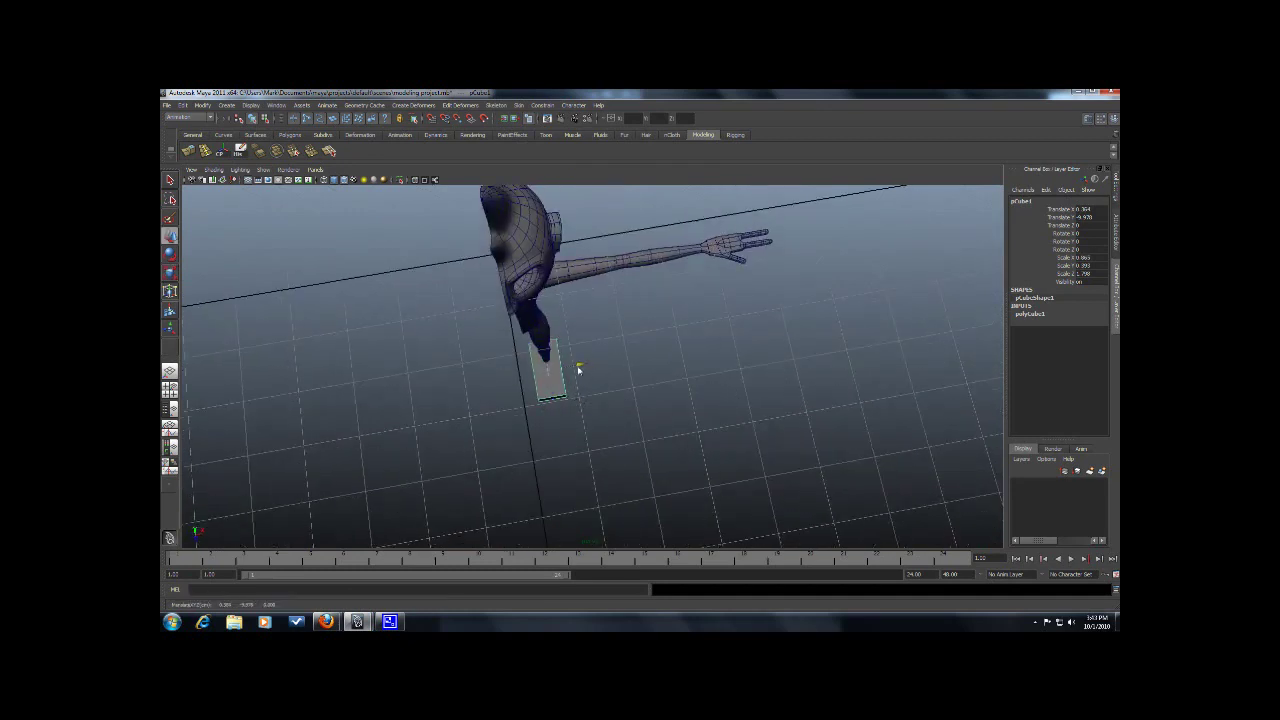
left_click(562, 425)
left_click_drag(657, 423, 603, 397, "alt")
left_click(604, 433)
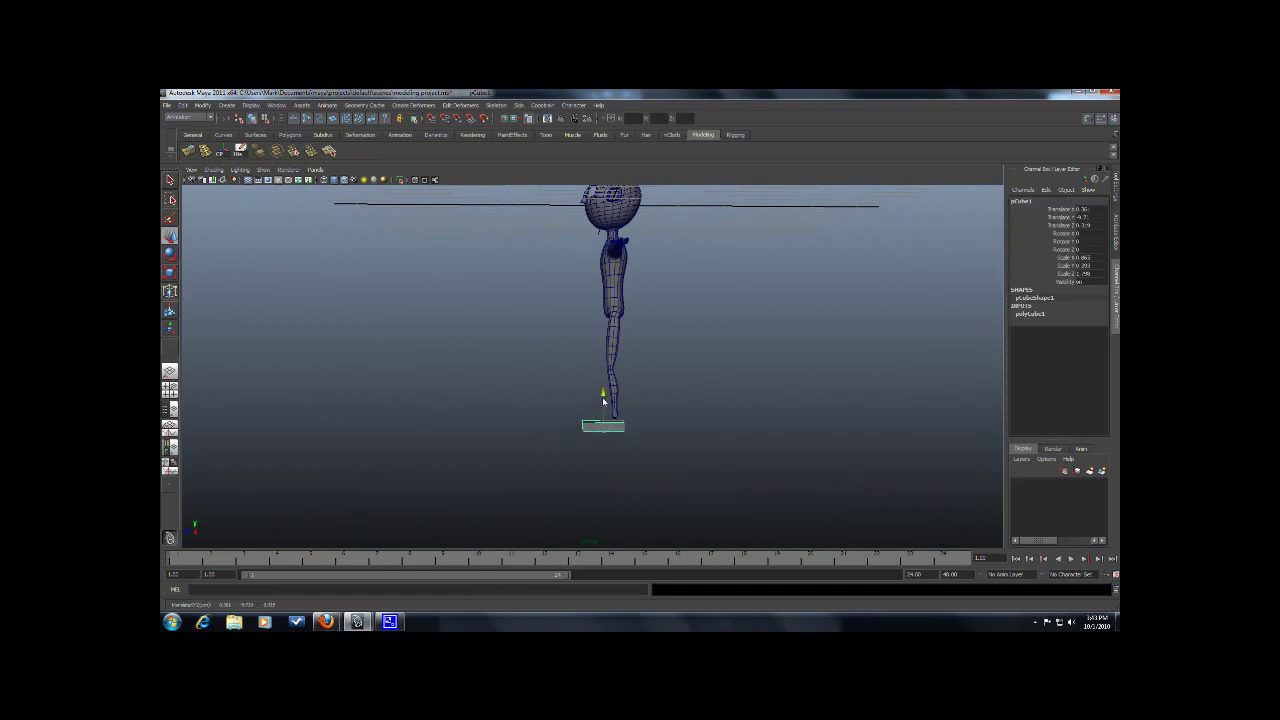
scroll(681, 397, "up", 5)
left_click(688, 393)
left_click_drag(694, 414, 587, 443, "alt")
left_click(573, 405)
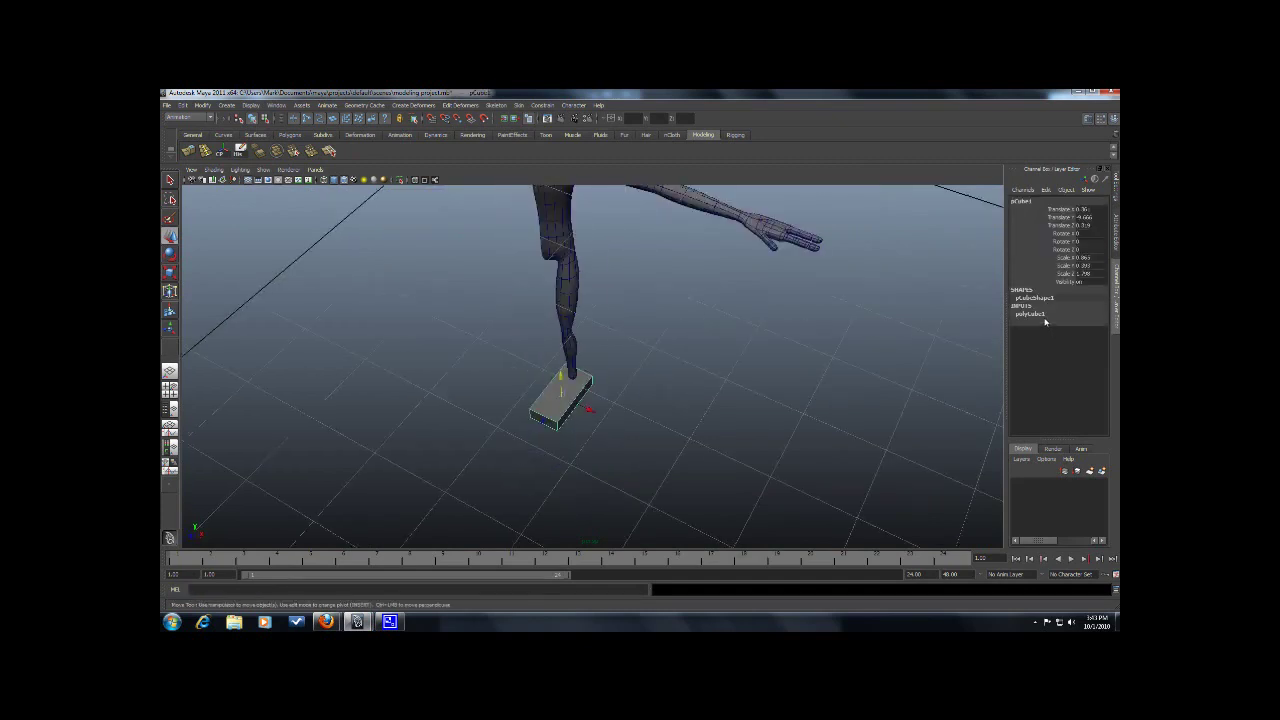
Step: Set the foot block's subdivisions to 2 in width, 3 in height and 4 in depth
left_click(1030, 314)
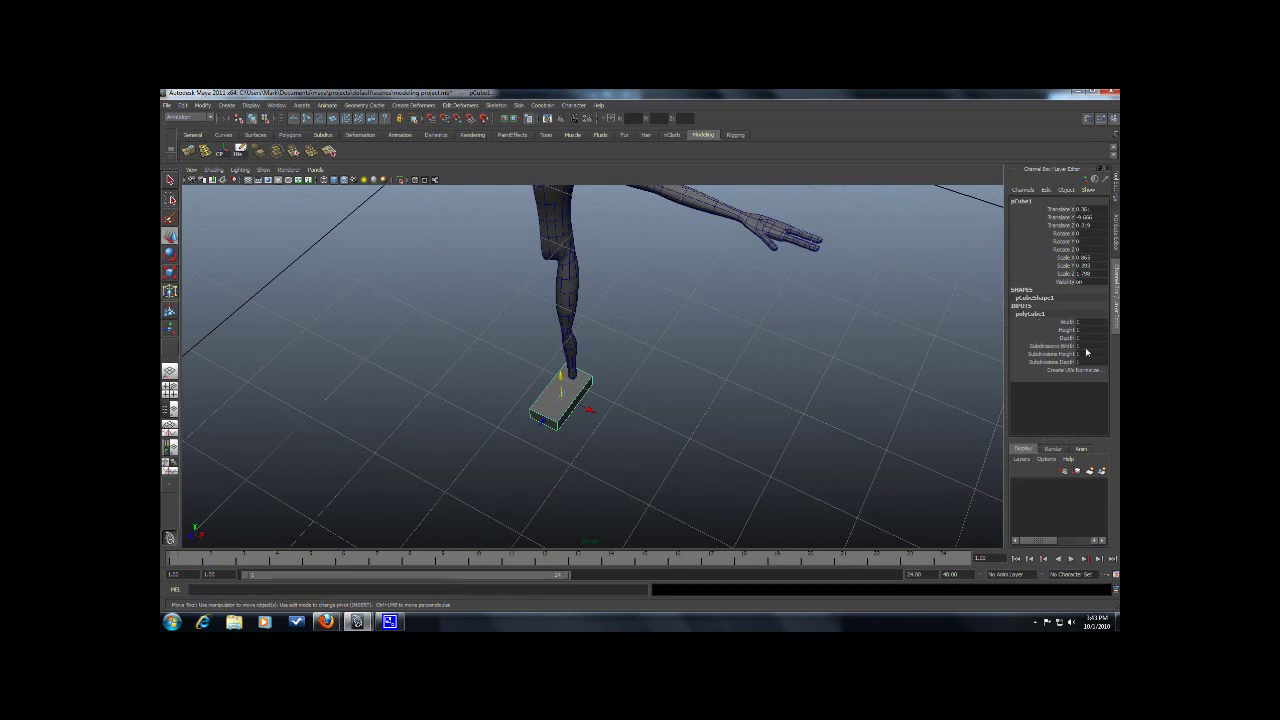
left_click(1071, 345)
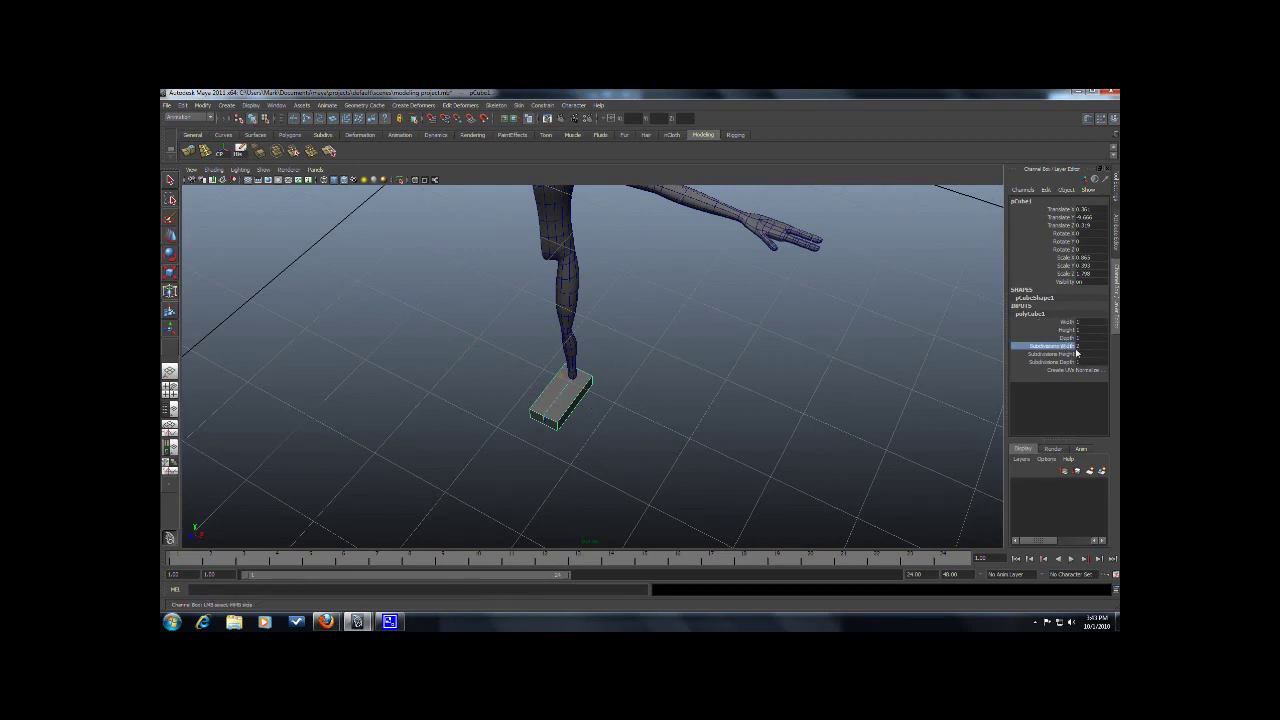
middle_click_drag(699, 349, 710, 348)
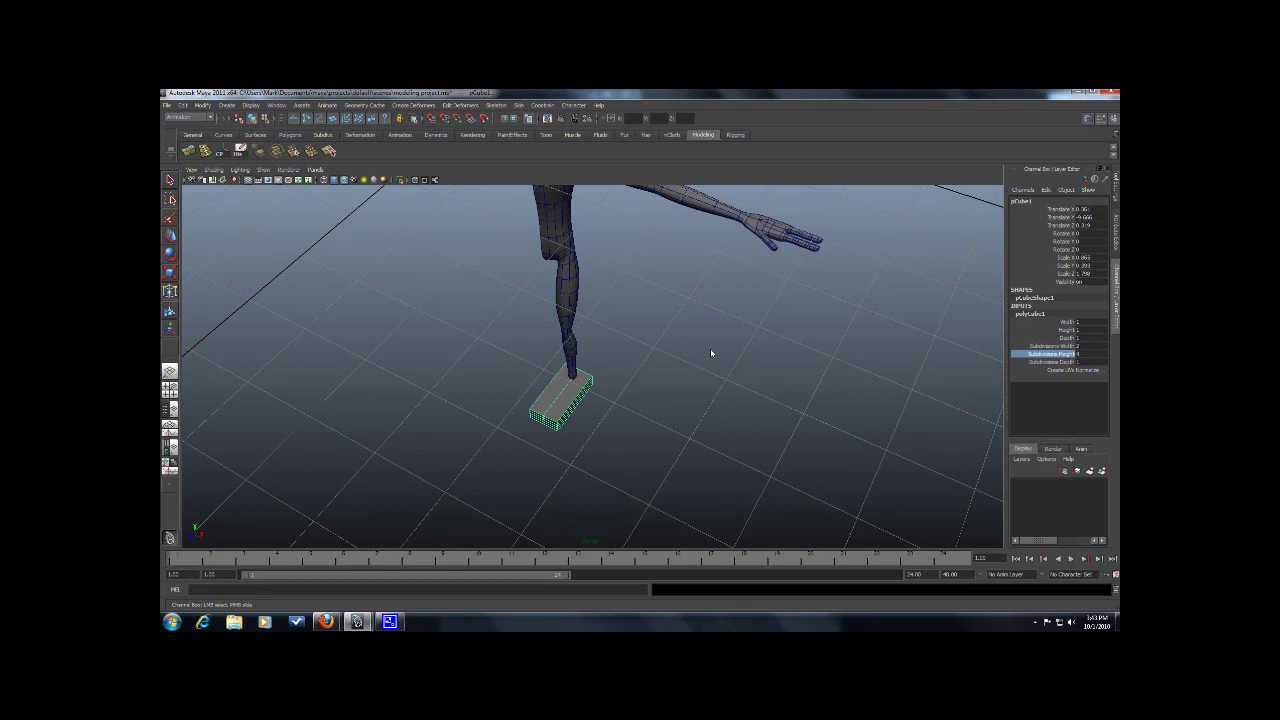
mouse_move(707, 349)
left_mouse_down("alt")
mouse_move(685, 349)
mouse_move(686, 277)
mouse_move(702, 338)
left_mouse_up("alt")
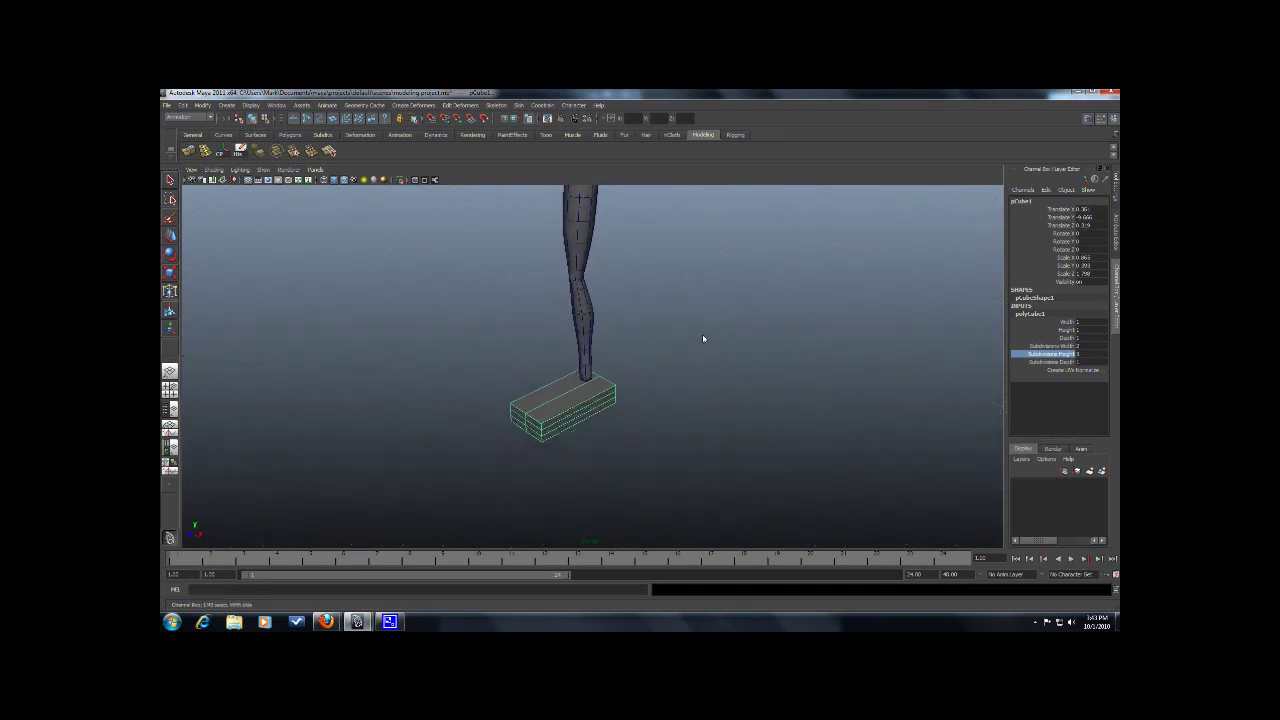
middle_click_drag(713, 364, 722, 367)
left_click_drag(729, 368, 648, 383, "alt")
Step: Preview the foot block in smooth display, and return it to the unsmoothed display
key("3")
left_click(686, 382)
scroll(666, 382, "down", 4)
left_click(576, 378)
key("1")
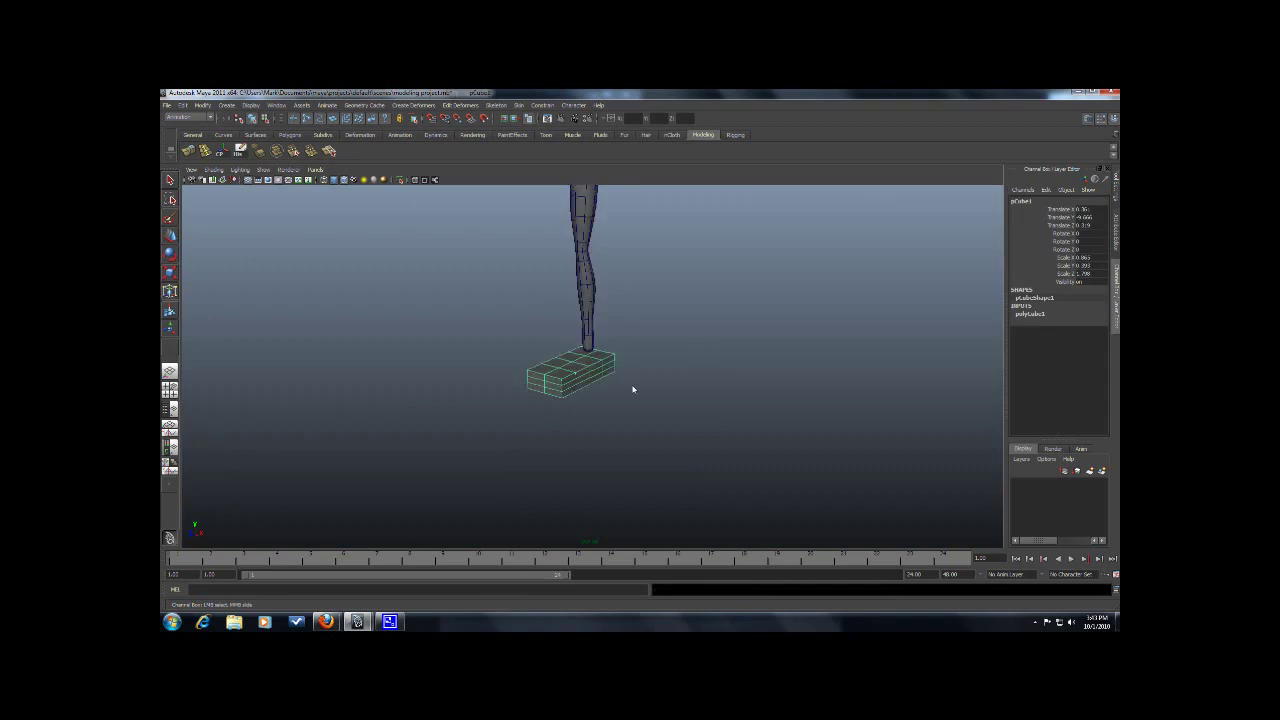
Step: Switch to a full-size top view and put the foot block into vertex editing
key("space")
key("space")
key("space")
key("space")
scroll(557, 357, "up", 3)
right_click(599, 314)
right_click_drag(601, 315, 600, 315)
key("ctrl+z")
right_click_drag(634, 449, 580, 447)
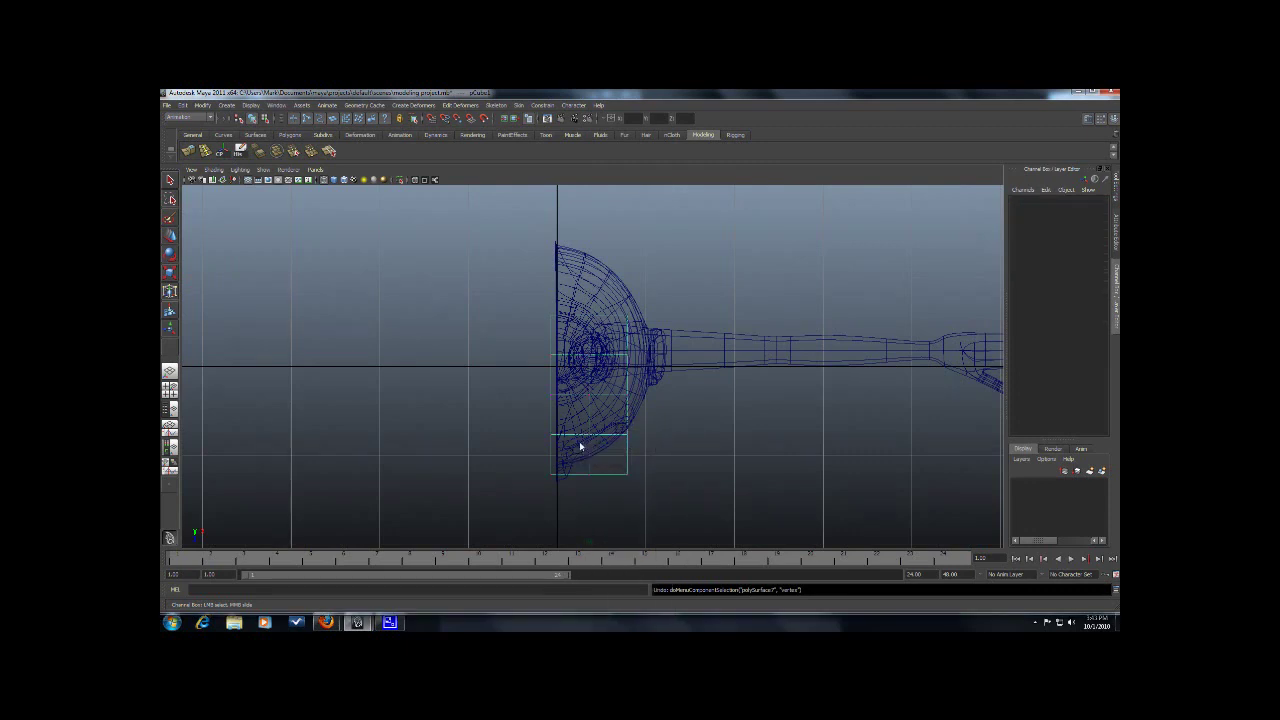
Step: Move the vertices along the foot's inner edge to narrow it and round the inner front corner
scroll(580, 447, "up", 2)
left_click_drag(554, 283, 512, 314)
key("w")
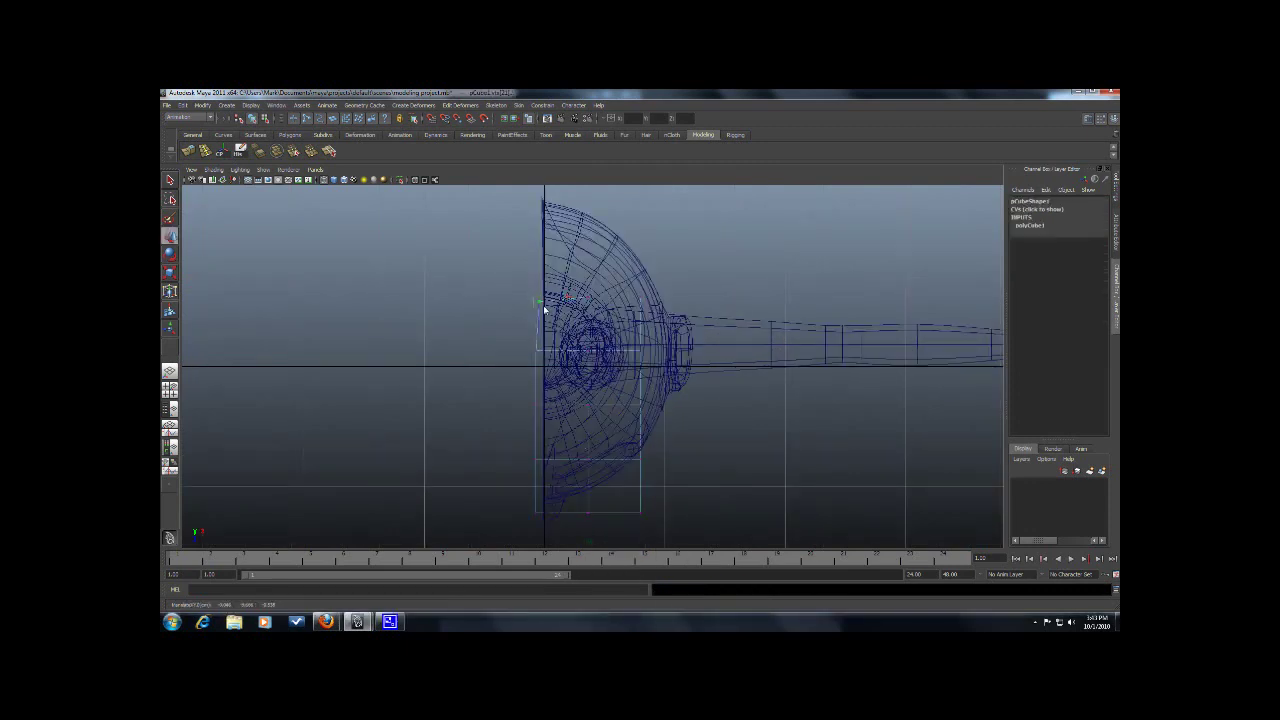
left_click_drag(537, 357, 551, 360)
left_click_drag(537, 411, 546, 462)
left_click_drag(531, 529, 543, 504)
left_click_drag(537, 513, 545, 514)
Step: Pull in the outer front corner of the foot and shift the outer-edge vertices inward
left_click(638, 511)
left_click_drag(639, 461, 637, 403)
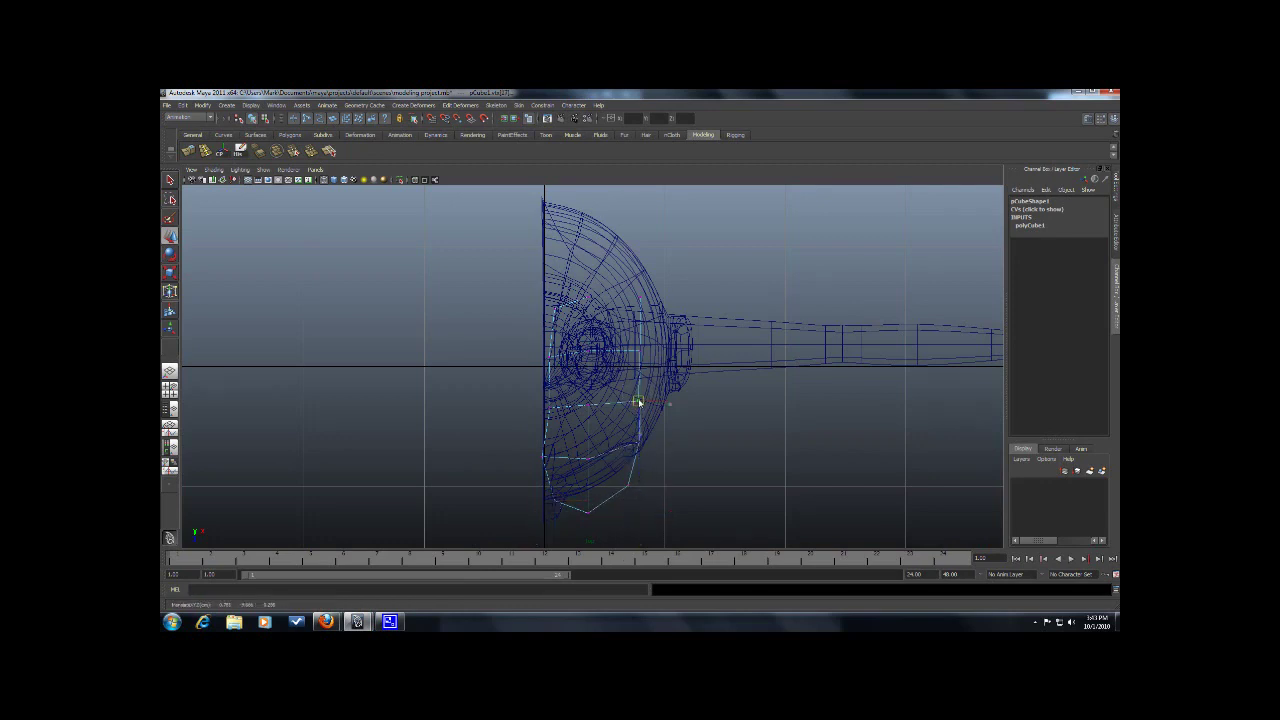
left_click_drag(690, 296, 603, 532)
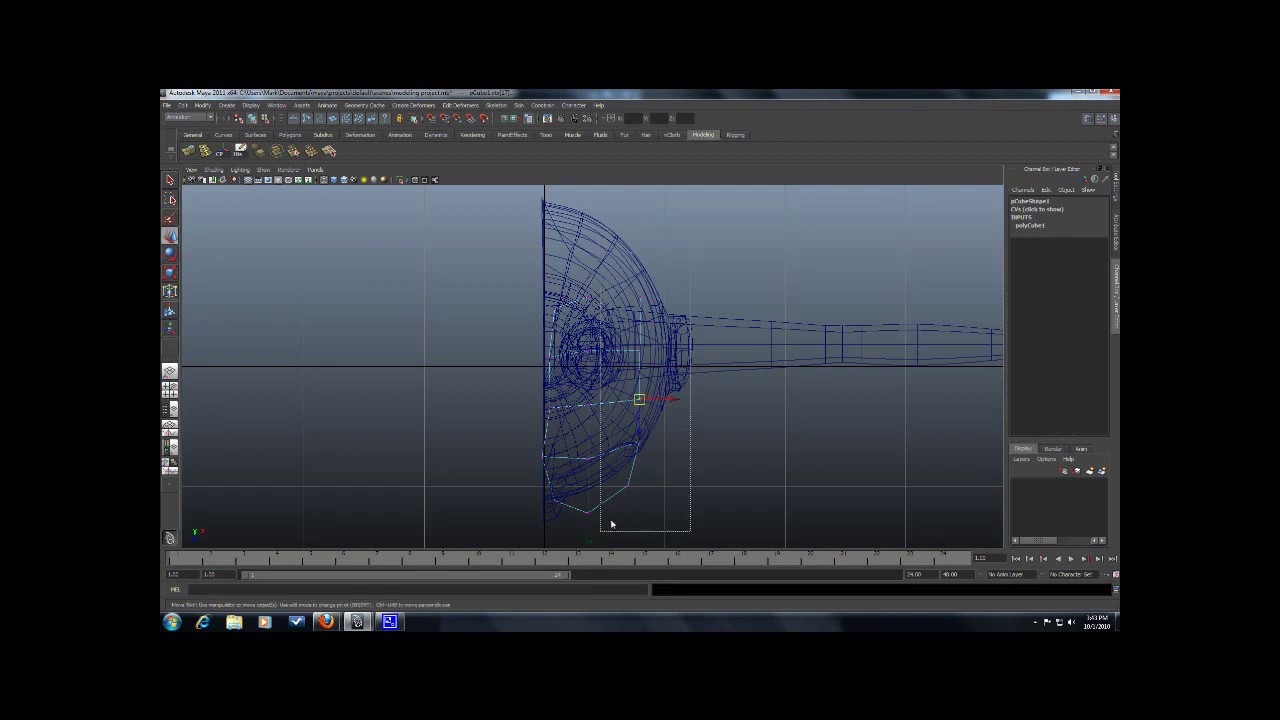
left_click_drag(668, 386, 666, 392)
key("ctrl+z")
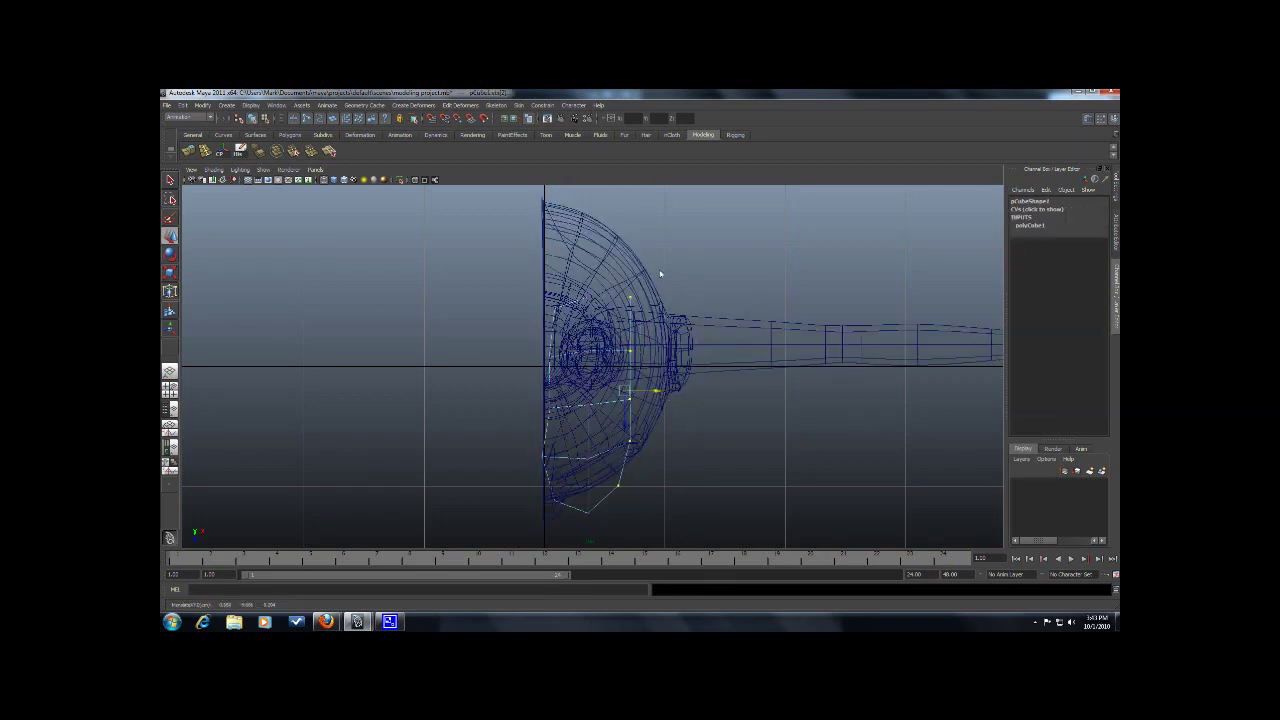
Step: Fine-tune the outer-edge and toe vertices in the top view to smooth the foot's outline
left_click_drag(629, 300, 633, 302)
left_click_drag(631, 352, 628, 353)
left_click(628, 401)
left_click_drag(624, 455, 627, 451)
left_click_drag(589, 524, 588, 525)
left_click_drag(626, 480, 603, 514)
left_click_drag(620, 488, 618, 488)
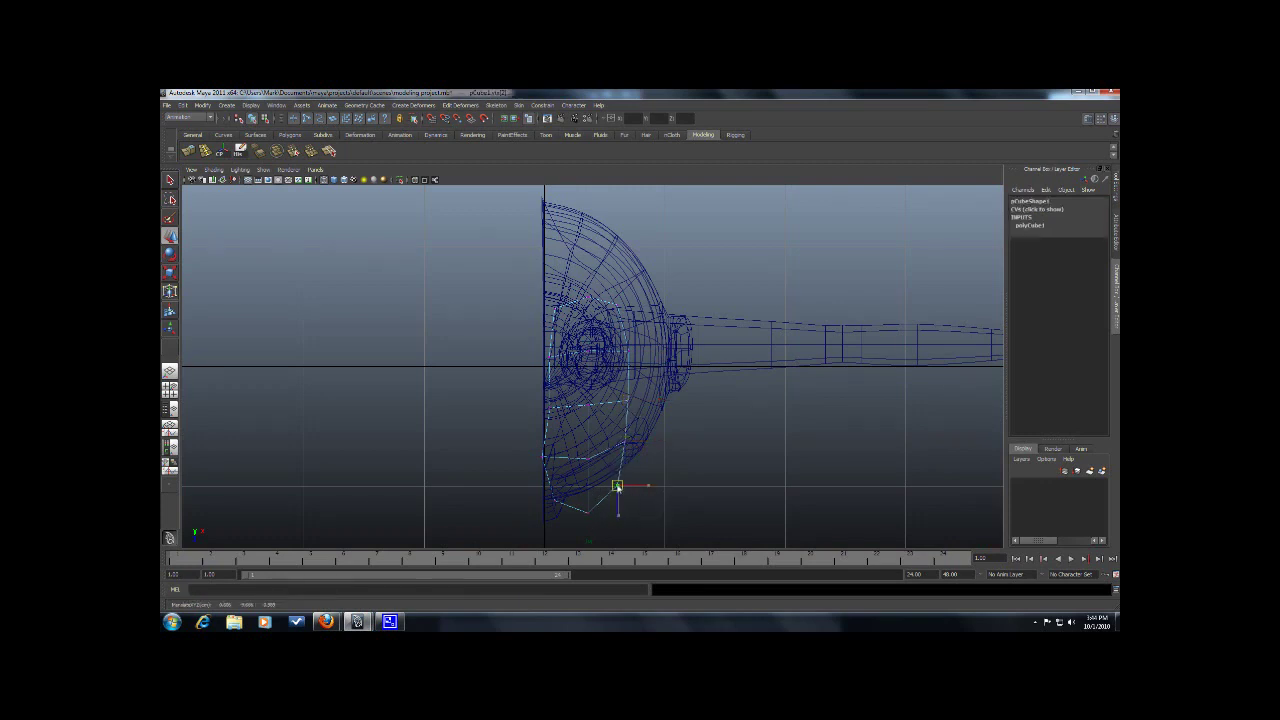
left_click(556, 502)
left_click_drag(555, 502, 554, 503)
Step: Return to the perspective view and scale the foot's top vertices inward to taper its upper surface
key("space")
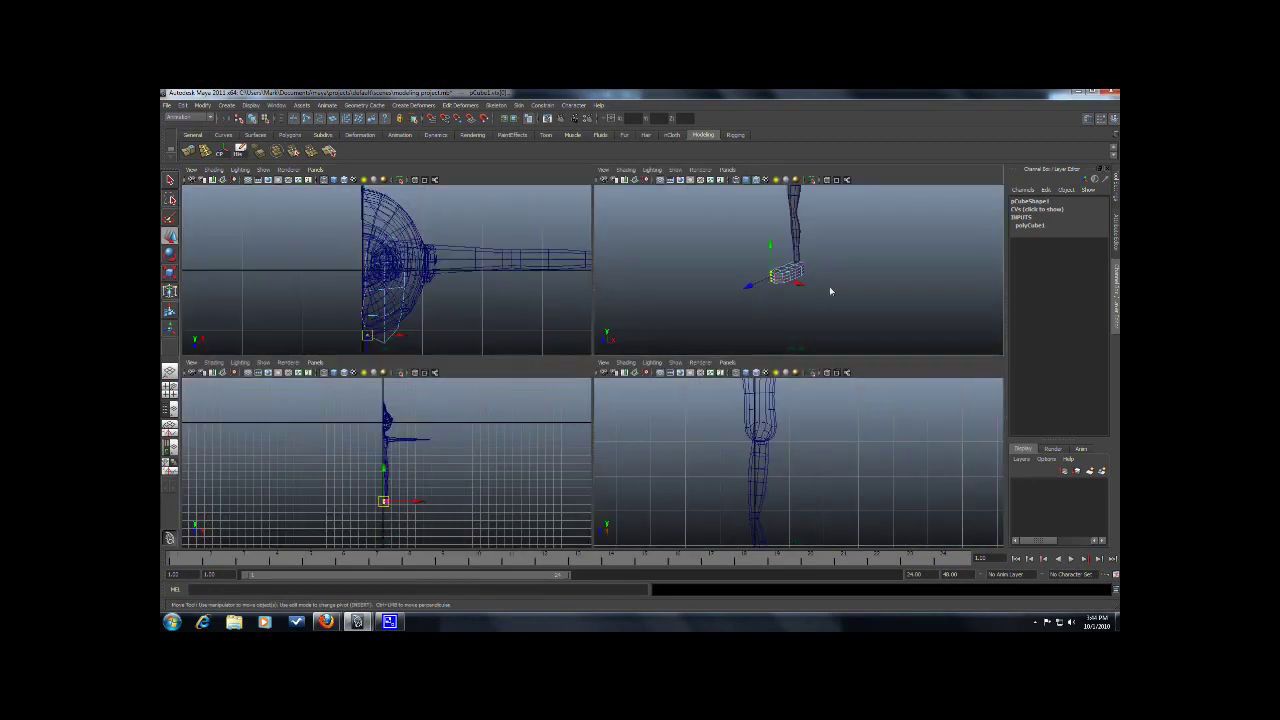
key("space")
left_click_drag(747, 347, 796, 333, "alt")
left_click_drag(594, 344, 884, 403, "alt")
mouse_move(660, 404)
left_mouse_down("alt")
mouse_move(634, 403)
mouse_move(751, 406)
mouse_move(520, 401)
mouse_move(663, 423)
left_mouse_up("alt")
key("w")
left_click_drag(664, 356, 649, 356)
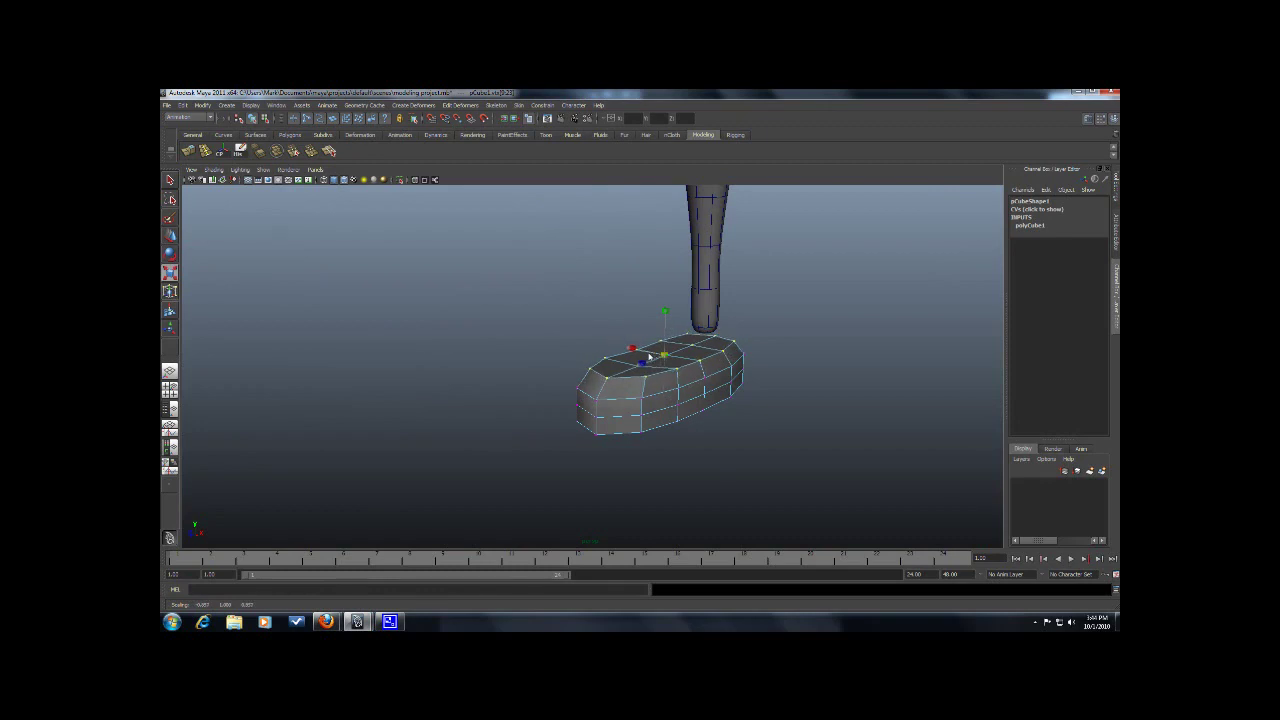
Step: Return the foot to object mode and examine its proportions against the whole character
left_click_drag(732, 374, 570, 405, "alt")
right_click_drag(570, 405, 600, 396)
left_click(688, 400)
left_click_drag(688, 400, 548, 388, "alt")
scroll(791, 380, "down", 5)
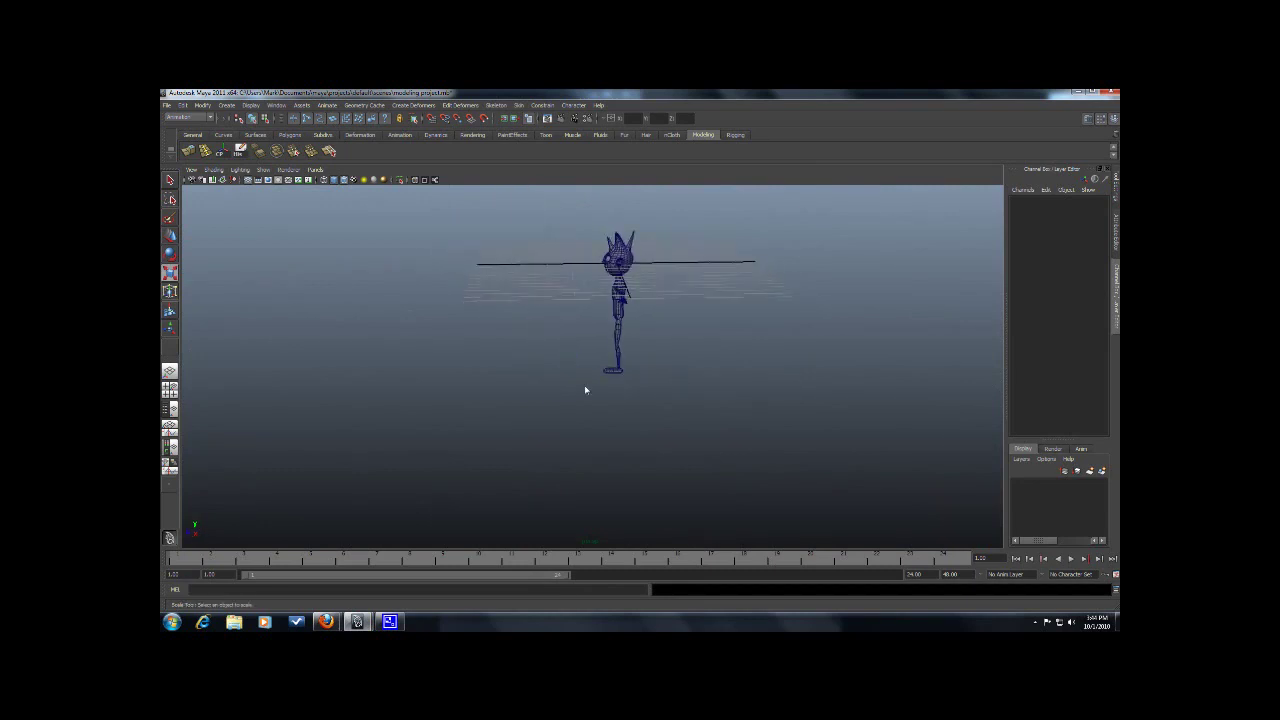
scroll(636, 384, "up", 5)
left_click(636, 383)
left_click_drag(636, 383, 689, 320, "alt")
Step: Try to push the middle vertices on the side of the foot inward
key("w")
left_click(757, 317)
scroll(757, 317, "up", 3)
left_click_drag(757, 317, 703, 332, "alt")
scroll(767, 430, "up", 3)
right_click_drag(580, 349, 546, 349)
left_click_drag(628, 358, 601, 376, "alt")
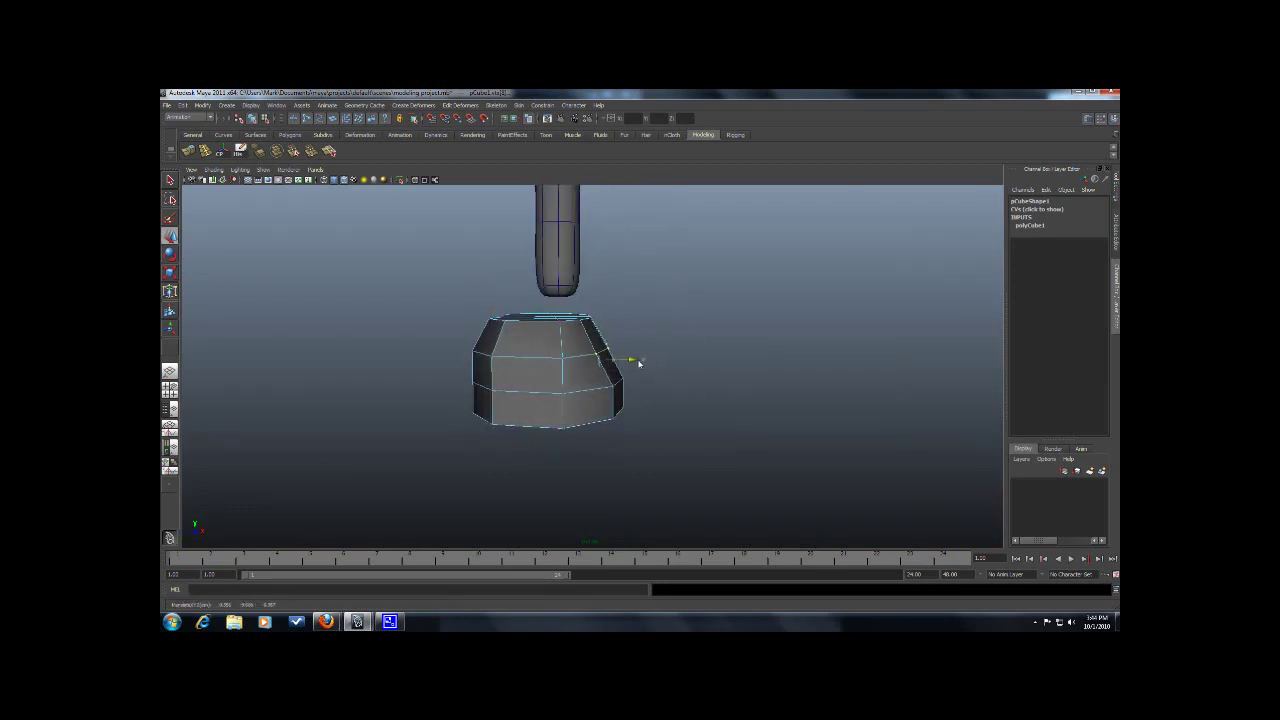
left_click_drag(642, 362, 484, 376, "alt")
key("ctrl+z")
key("ctrl+z")
key("ctrl+z")
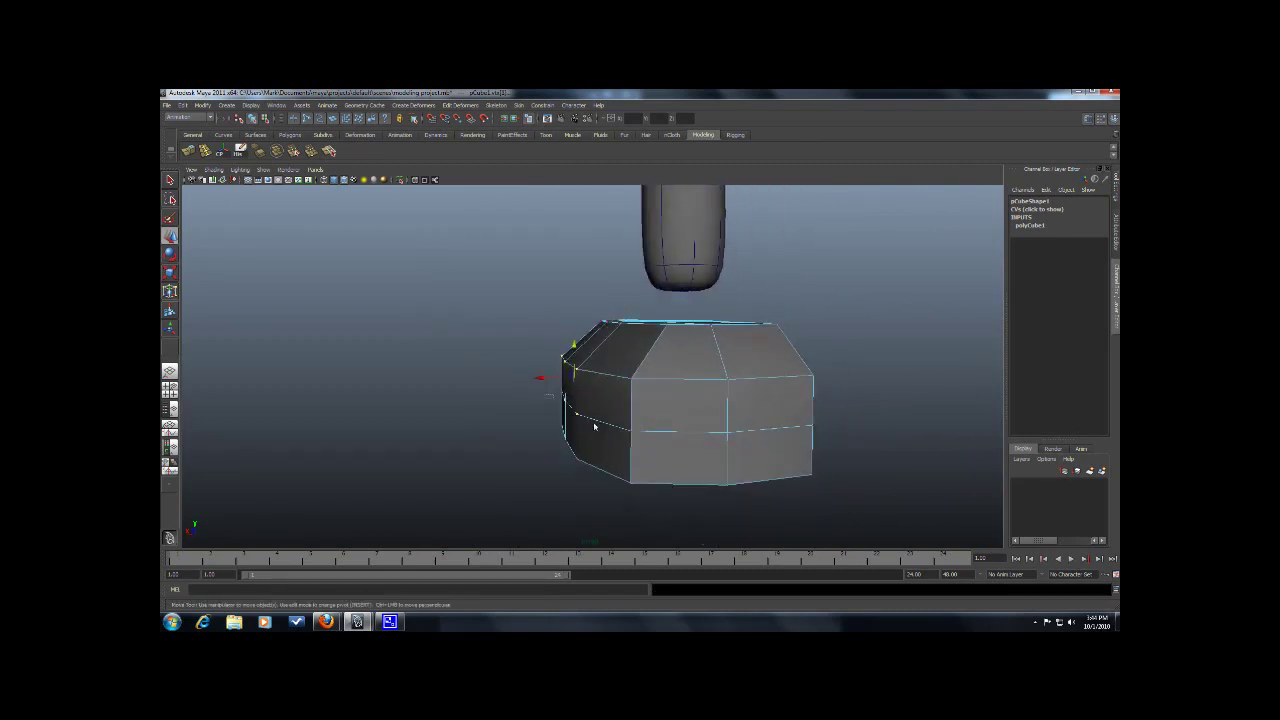
Step: Move the foot's upper-rim and side vertices inward to narrow its middle
left_click_drag(604, 381, 531, 347, "alt")
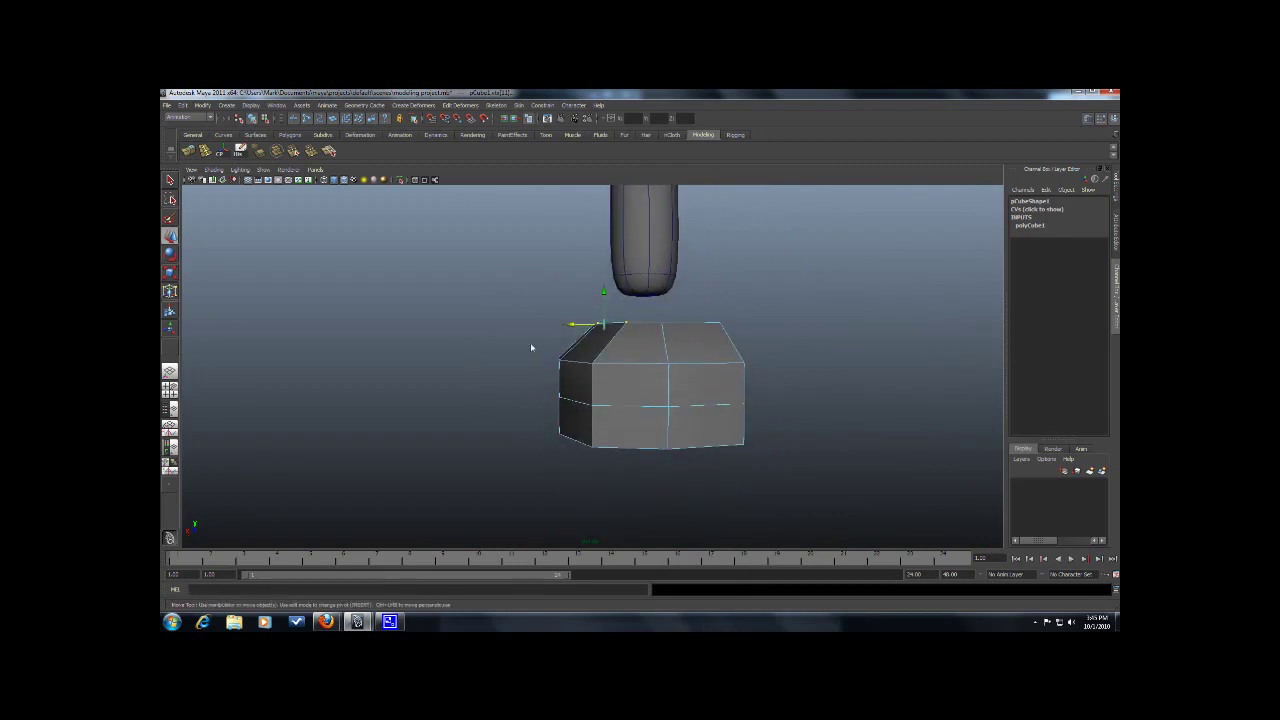
left_click_drag(636, 370, 612, 325, "alt")
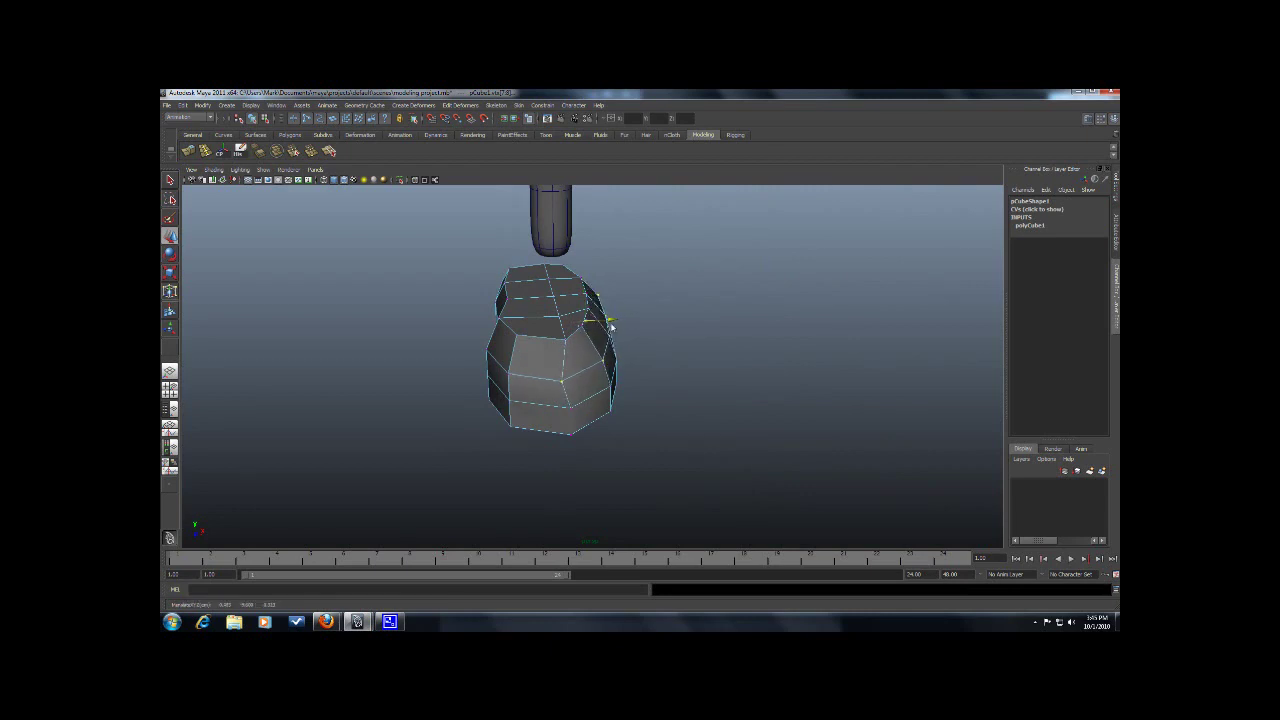
left_click_drag(660, 360, 469, 371, "alt")
left_click_drag(368, 362, 646, 365, "alt")
Step: Preview the foot smoothed in object mode, compare it with the whole character, and restore the unsmoothed display
right_click_drag(646, 365, 688, 350)
left_click(736, 380)
key("3")
left_click(809, 385)
scroll(809, 385, "down", 5)
mouse_move(809, 385)
left_mouse_down("alt")
mouse_move(820, 402)
mouse_move(805, 398)
left_mouse_up("alt")
scroll(805, 398, "up", 5)
left_click(552, 368)
scroll(584, 354, "up", 5)
key("1")
Step: Adjust individual vertices along the foot's side and around the heel to refine its contour
left_click_drag(586, 351, 579, 321, "alt")
scroll(603, 343, "down", 5)
left_click(512, 321)
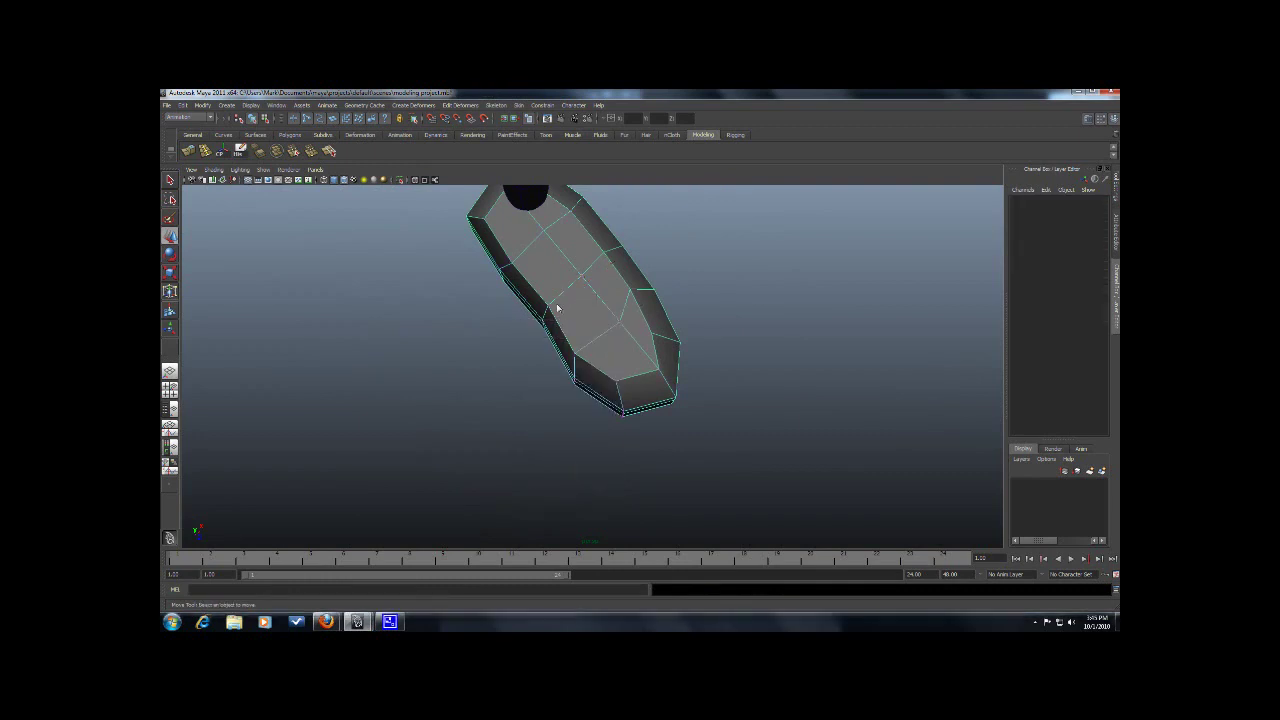
left_click(548, 322)
left_click_drag(567, 307, 645, 460, "alt")
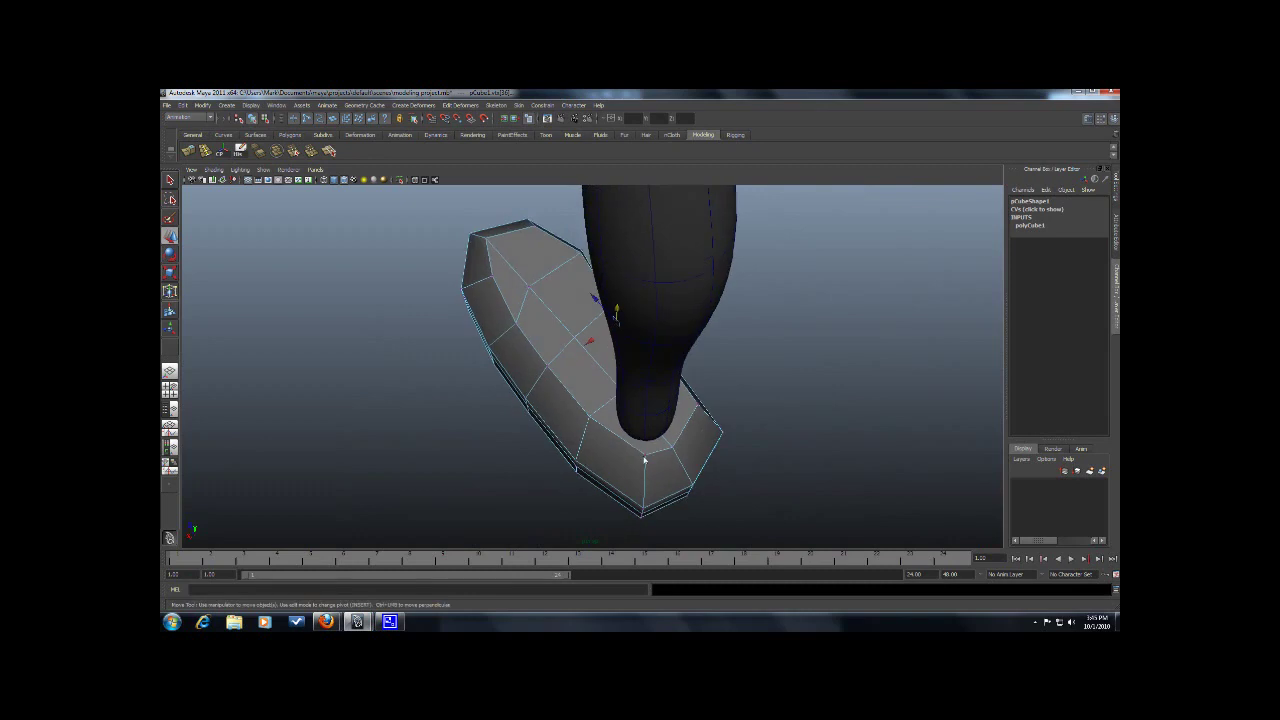
left_click_drag(568, 380, 641, 344, "alt")
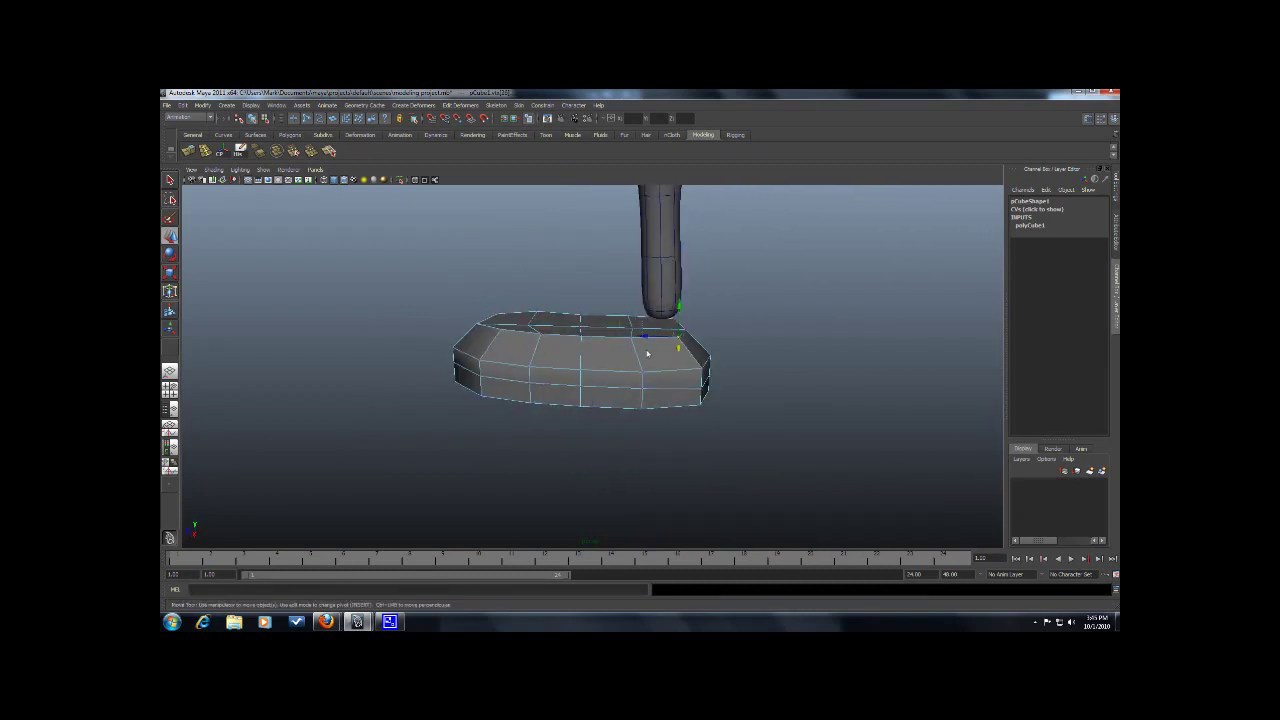
left_click_drag(558, 341, 619, 360, "alt")
Step: Rotate the column of side vertices near the heel
key("e")
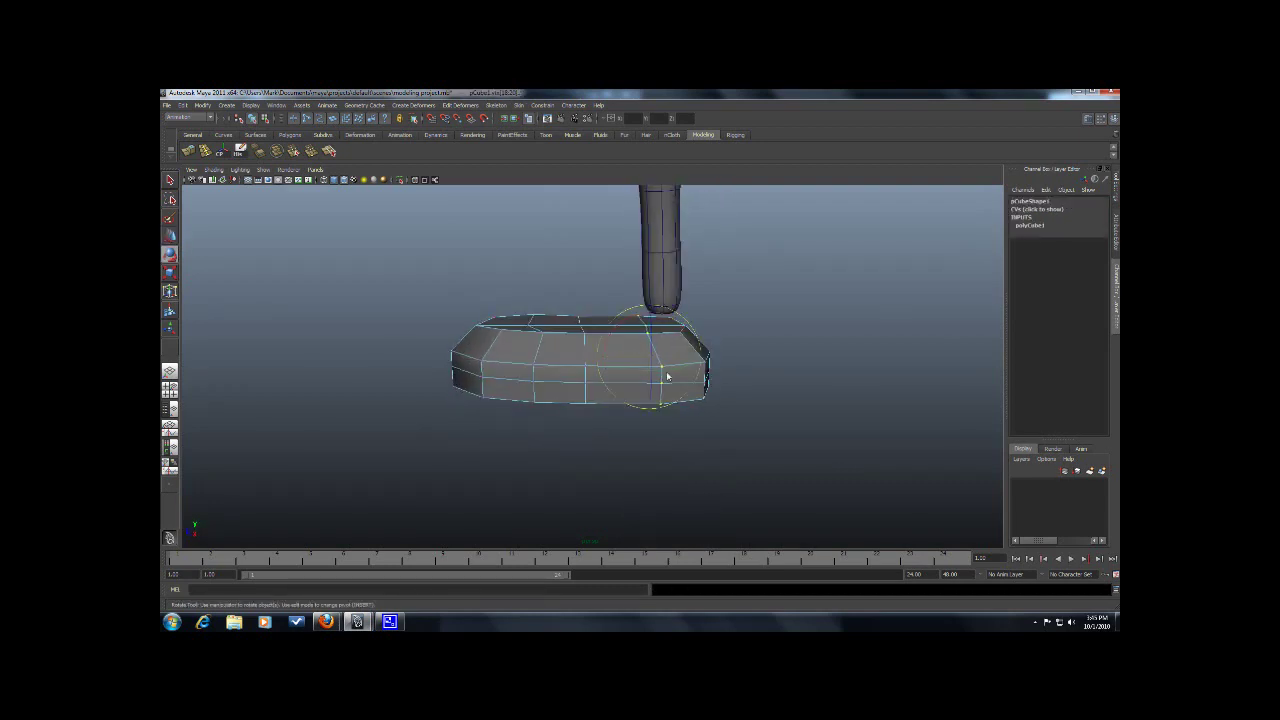
mouse_move(644, 321)
left_mouse_down("alt")
mouse_move(657, 400)
mouse_move(757, 414)
mouse_move(662, 338)
left_mouse_up("alt")
middle_click_drag(662, 338, 697, 389, "alt")
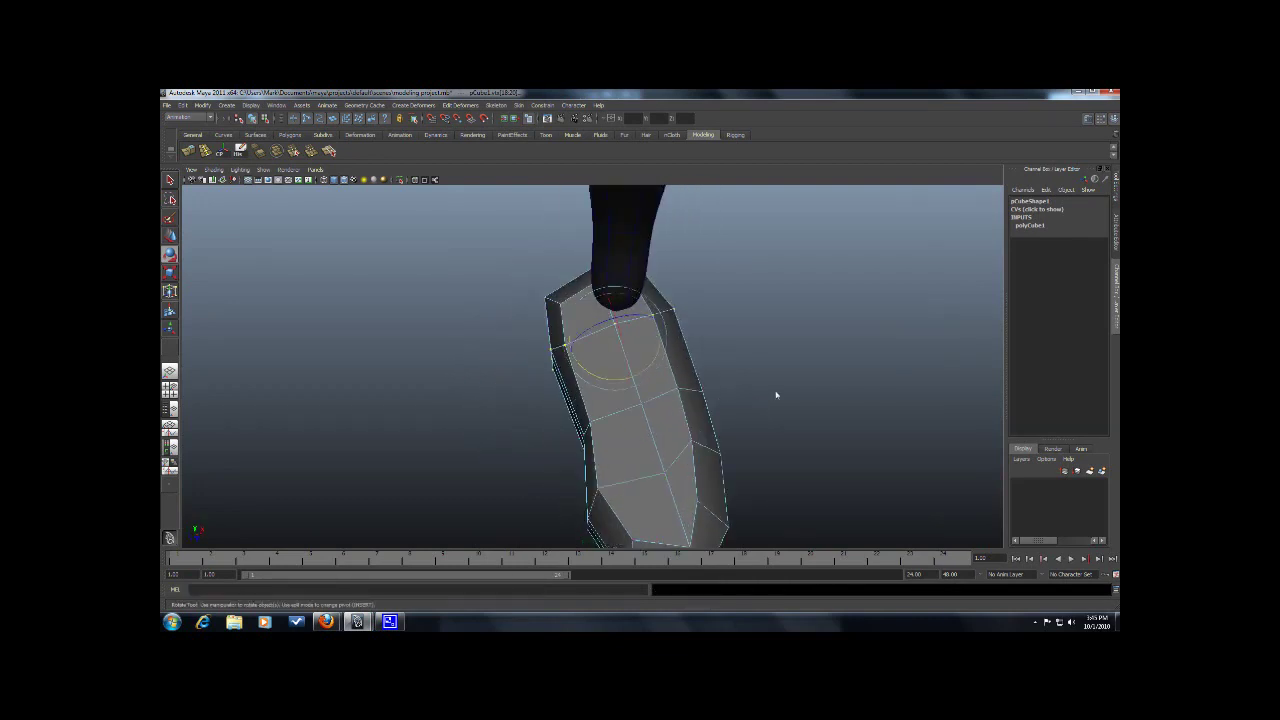
left_click(774, 393)
scroll(761, 379, "up", 3)
left_click_drag(760, 378, 617, 416, "alt")
scroll(642, 329, "down", 5)
Step: Move the upper and lower side vertices around the heel to round out its shape
left_click_drag(614, 416, 615, 482, "alt")
key("w")
mouse_move(640, 388)
left_mouse_down()
mouse_move(640, 403)
mouse_move(657, 372)
mouse_move(577, 404)
mouse_move(628, 404)
left_mouse_up()
left_click(655, 429)
left_click(630, 445)
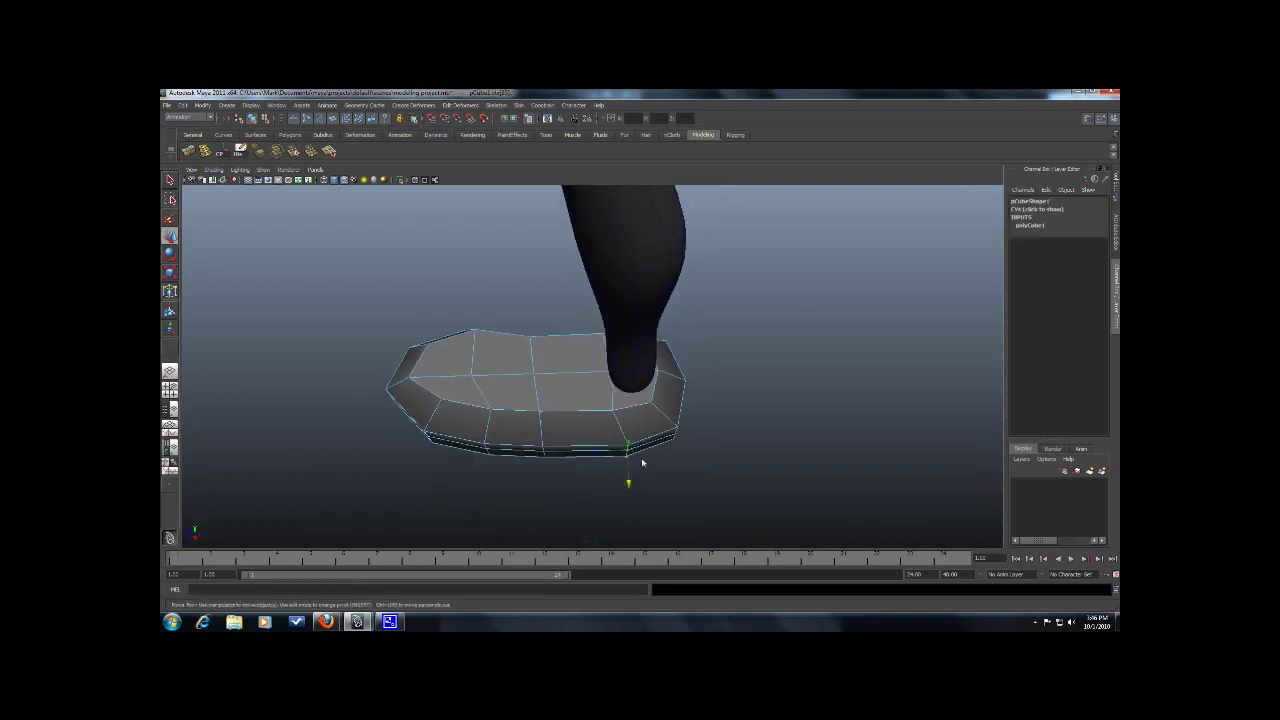
left_click(582, 455)
left_click_drag(586, 455, 609, 380, "alt")
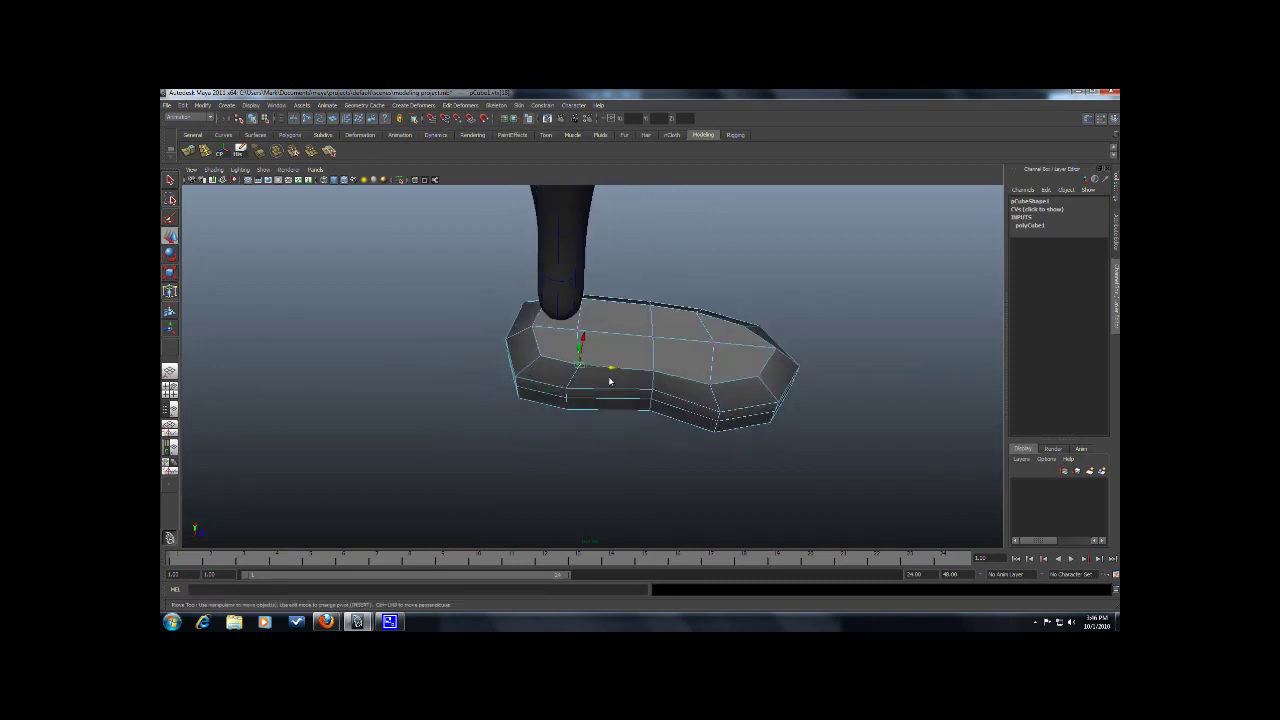
Step: Insert an edge loop across the foot just in front of the ankle
left_click(205, 152)
scroll(384, 348, "down", 3)
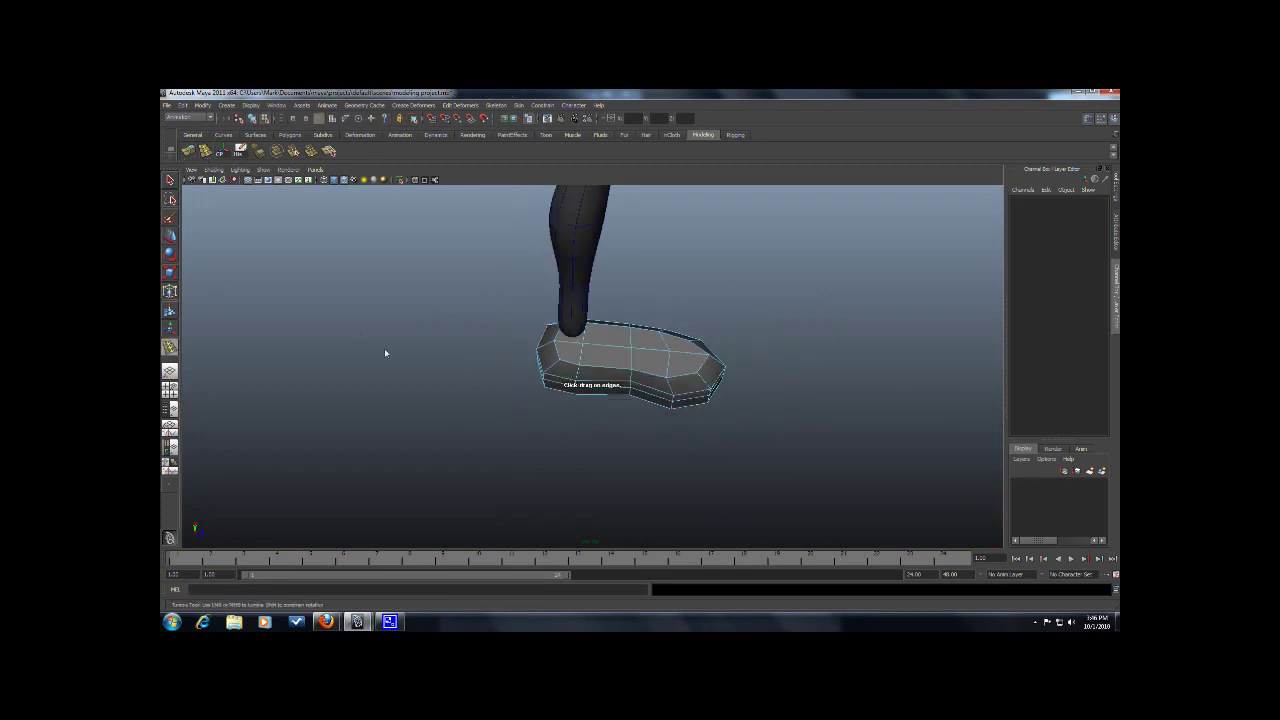
left_click(593, 366)
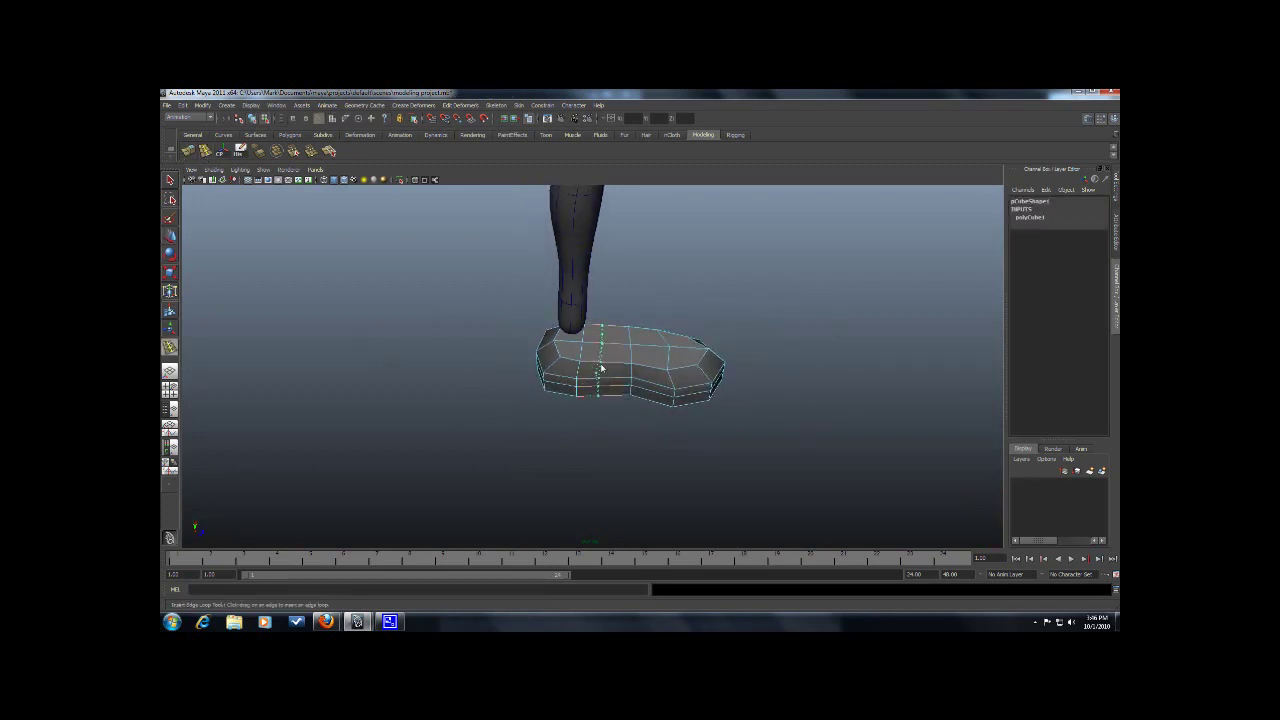
left_click_drag(603, 370, 191, 205)
Step: Extrude the top faces beneath the leg inward and then upward to form an ankle block
left_click(171, 237)
scroll(643, 334, "up", 4)
left_click_drag(643, 334, 603, 357, "alt")
right_click_drag(603, 357, 604, 380)
left_click(677, 372)
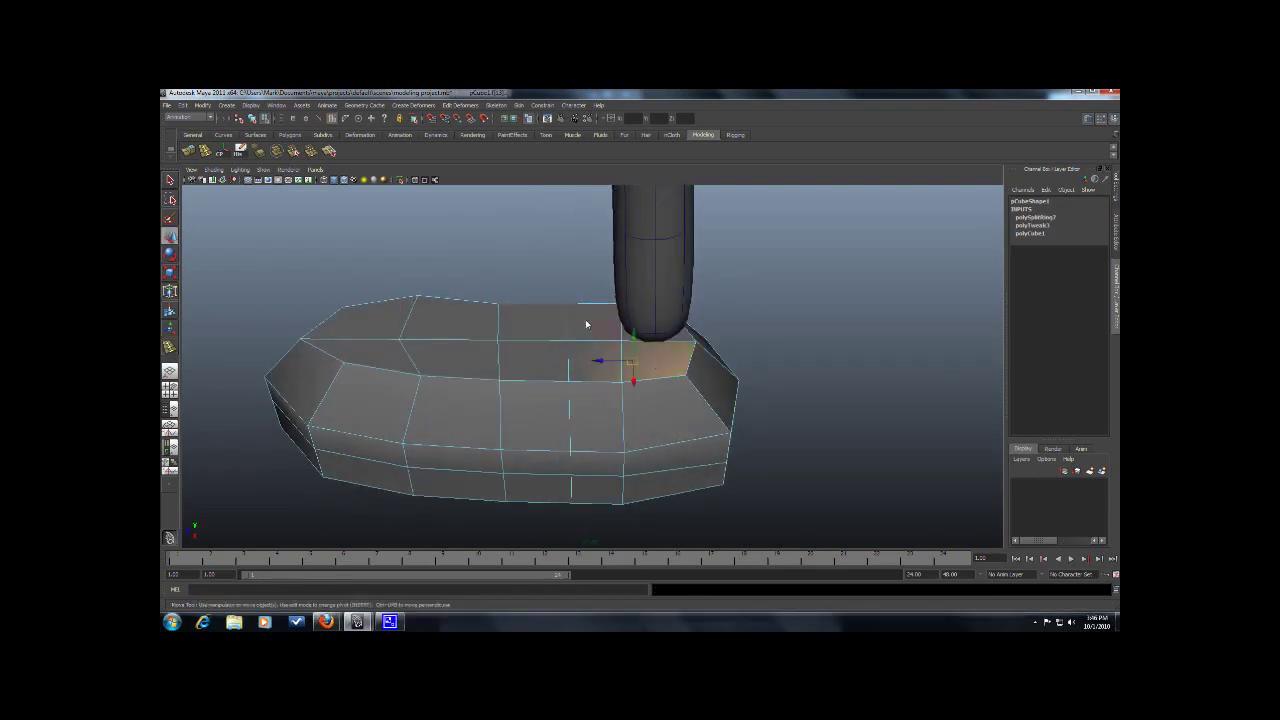
left_click_drag(687, 344, 493, 343, "alt")
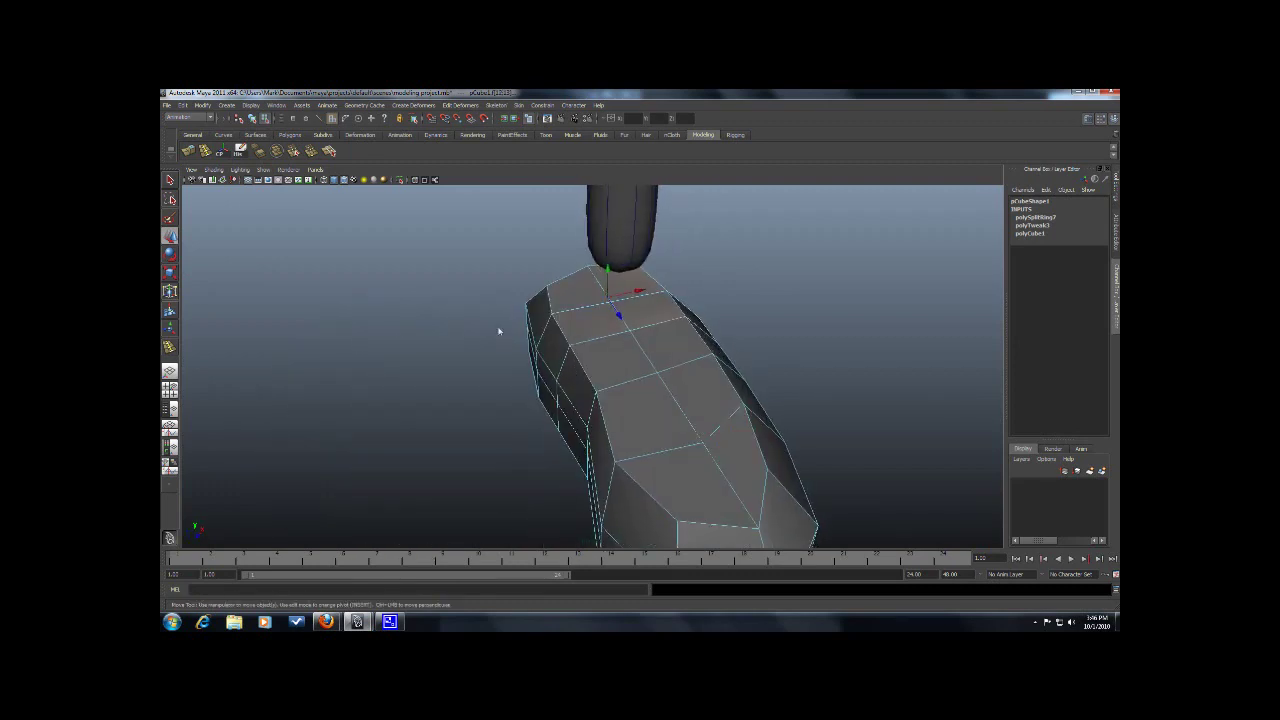
left_click(192, 152)
left_click(616, 285)
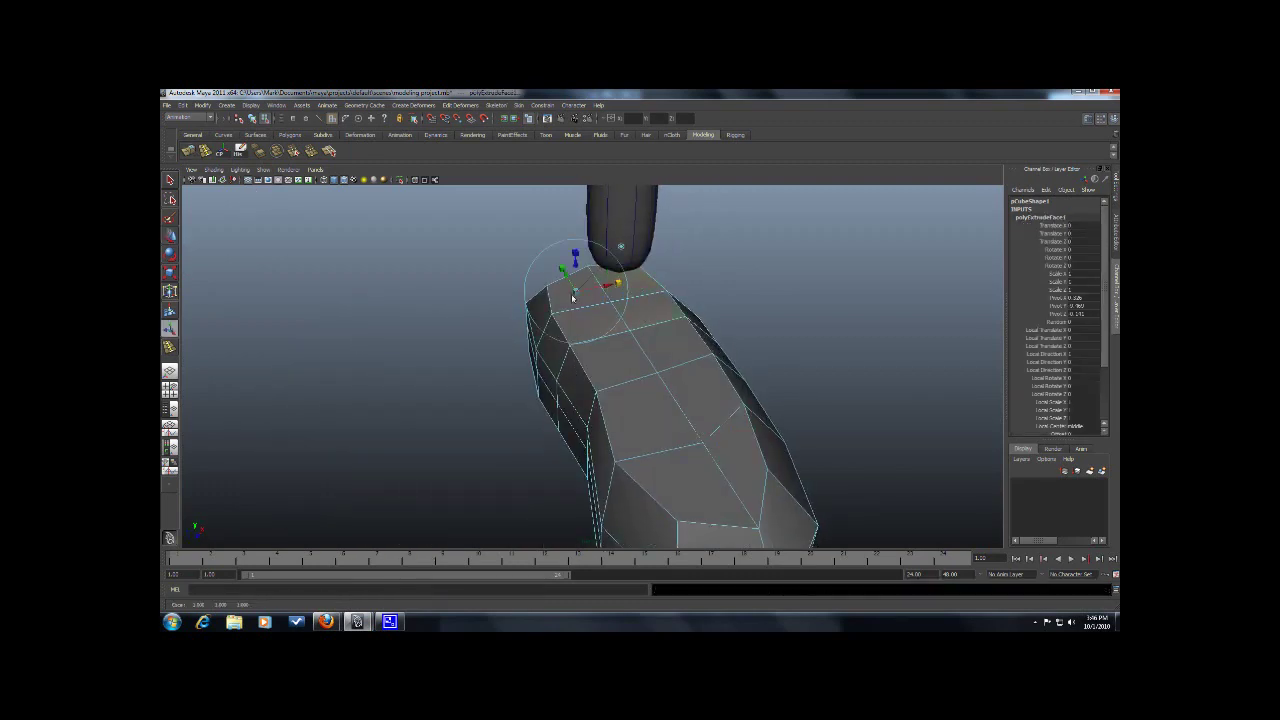
left_click_drag(617, 313, 637, 251, "alt")
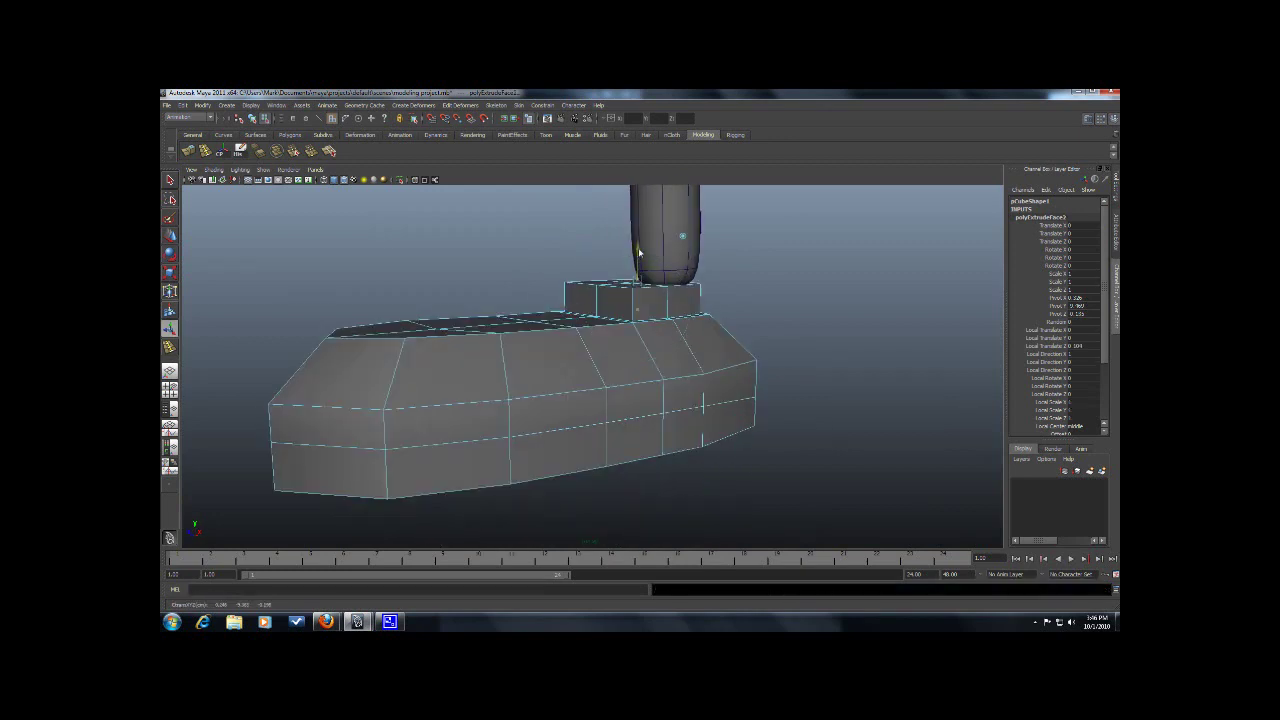
Step: Narrow the top of the extruded ankle block so it tapers toward the leg
right_click_drag(592, 292, 558, 300, "alt")
left_click_drag(558, 300, 622, 287, "alt")
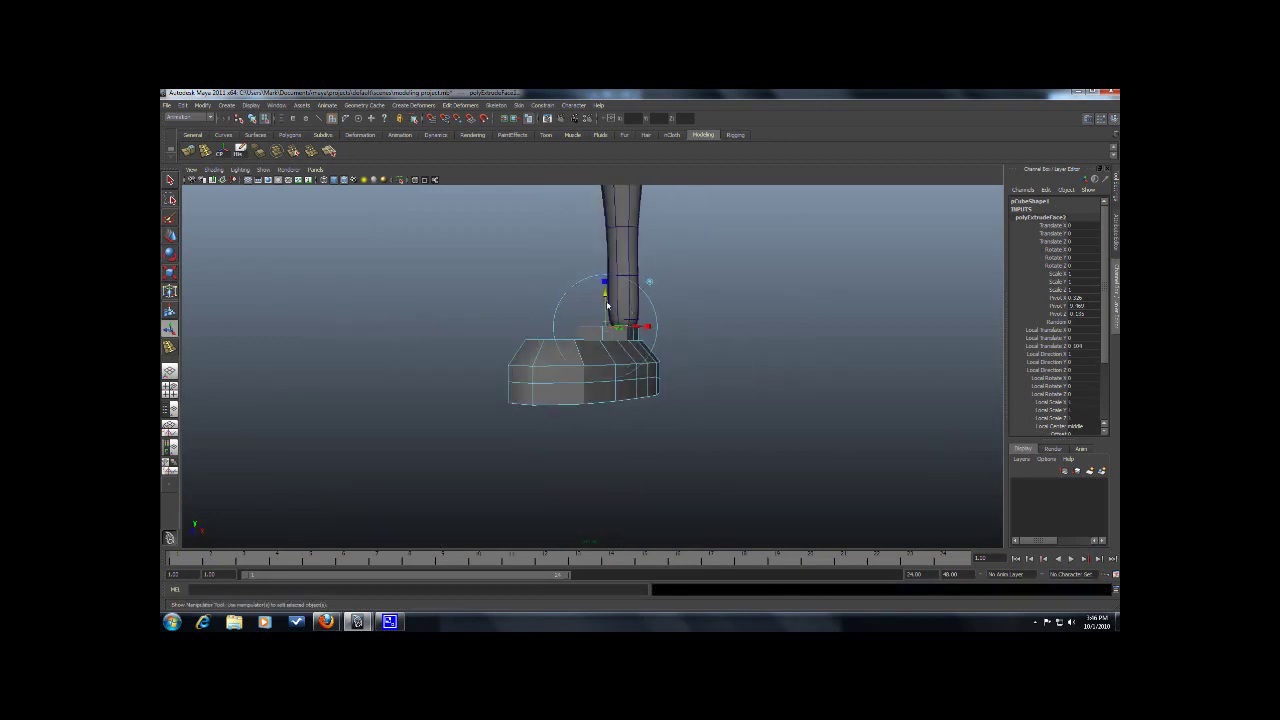
key("g")
left_click(647, 321)
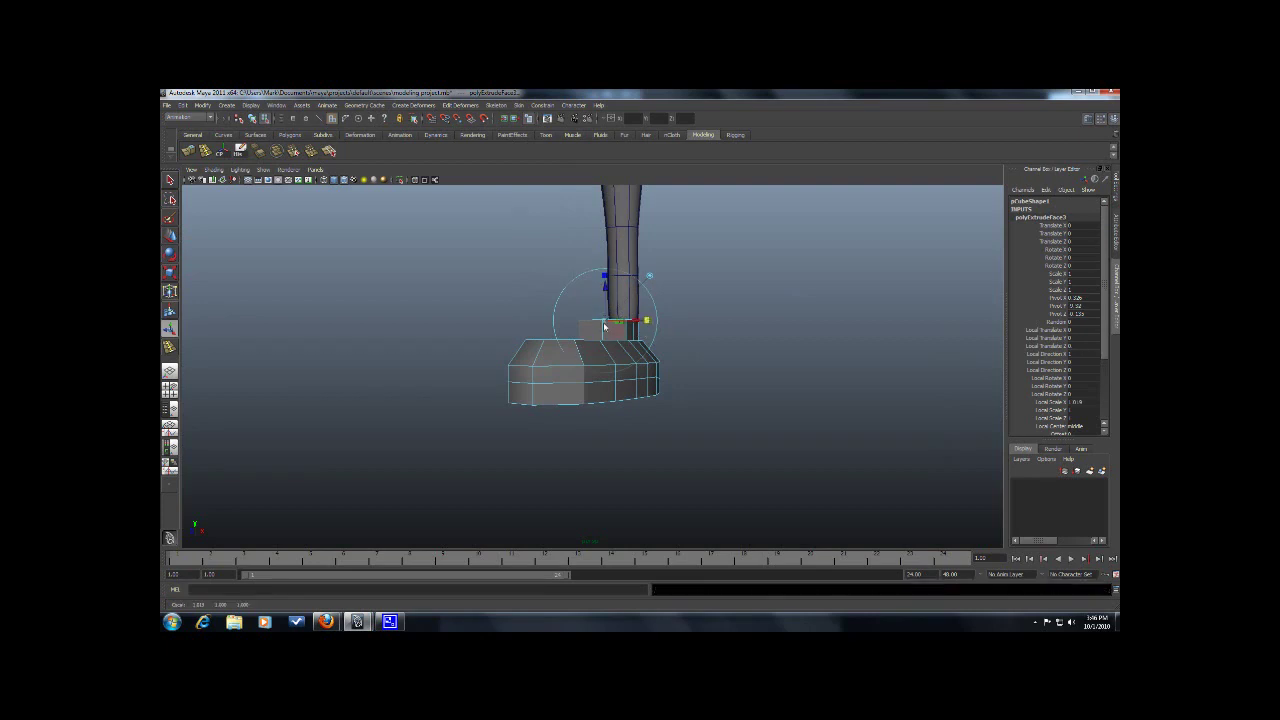
left_click_drag(613, 336, 599, 326, "alt")
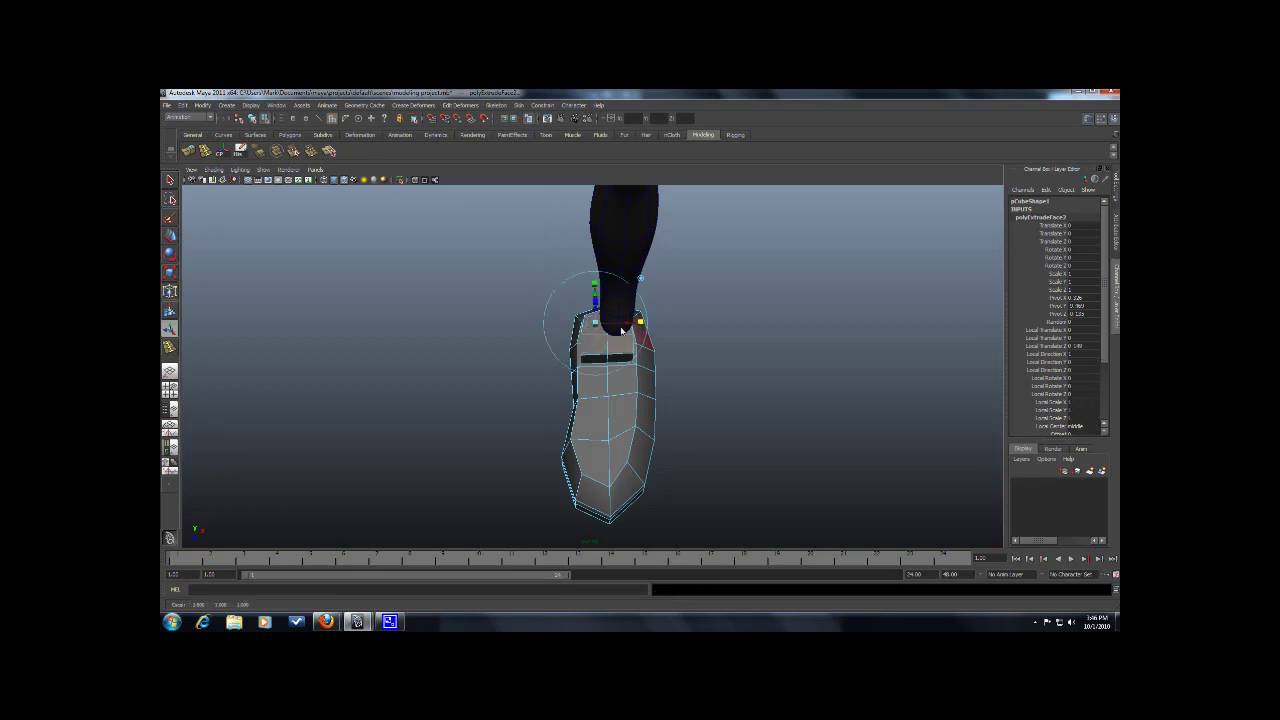
left_click_drag(594, 323, 606, 366, "alt")
scroll(611, 321, "down", 4)
right_click_drag(520, 386, 545, 372)
left_click(477, 401)
left_click_drag(477, 401, 690, 379, "alt")
Step: Move the vertices along the foot's upper side edge in front of the ankle
scroll(668, 402, "up", 4)
left_click(671, 400)
right_click_drag(689, 378, 626, 370)
left_click_drag(626, 370, 660, 362, "alt")
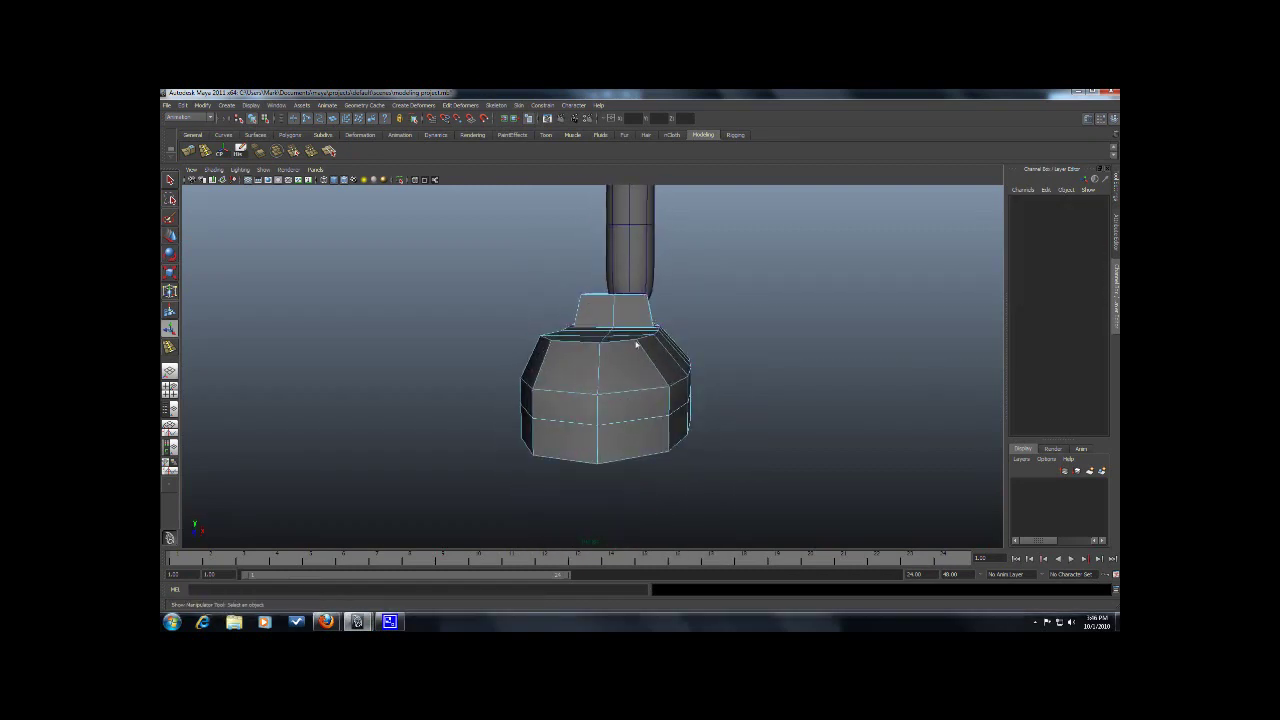
left_click(636, 344)
mouse_move(696, 350)
left_mouse_down("alt")
mouse_move(667, 366)
mouse_move(709, 366)
left_mouse_up("alt")
key("w")
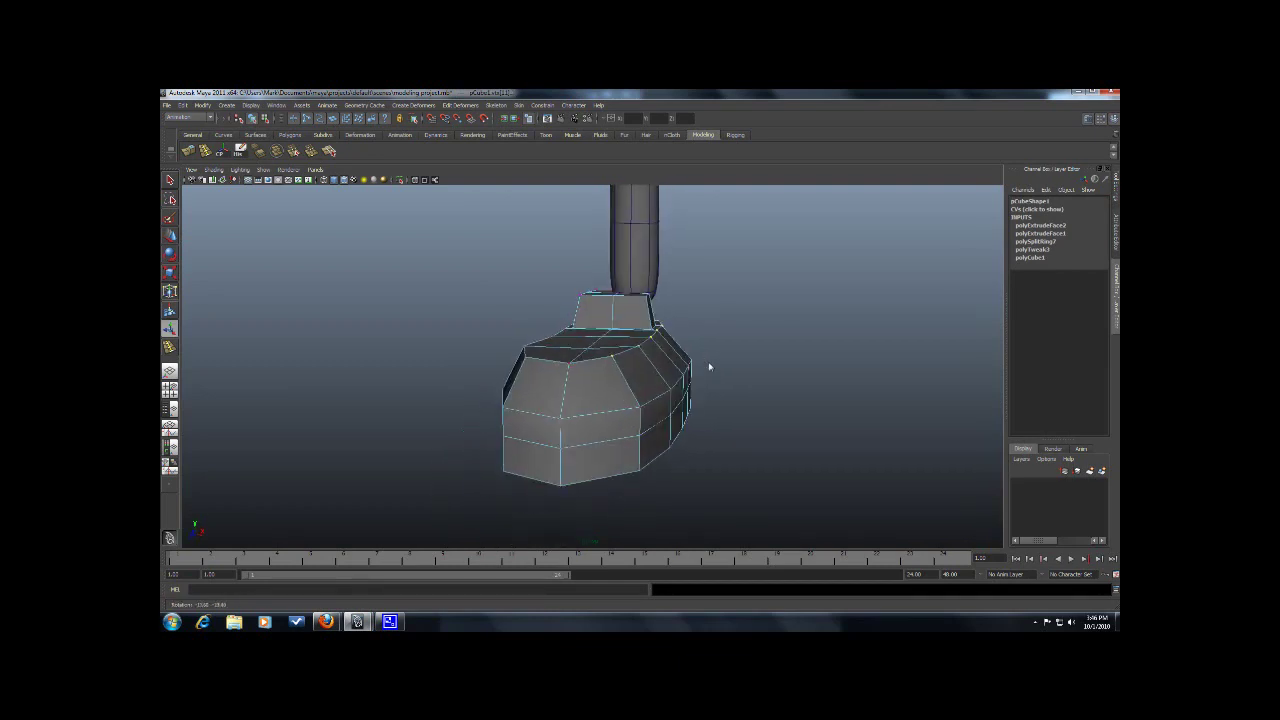
left_click_drag(648, 326, 634, 373, "alt")
Step: Preview the foot with mesh smoothing and examine its shape against the leg
right_click_drag(634, 373, 643, 368)
key("3")
left_click(764, 390)
scroll(734, 397, "down", 5)
left_click_drag(734, 397, 632, 424, "alt")
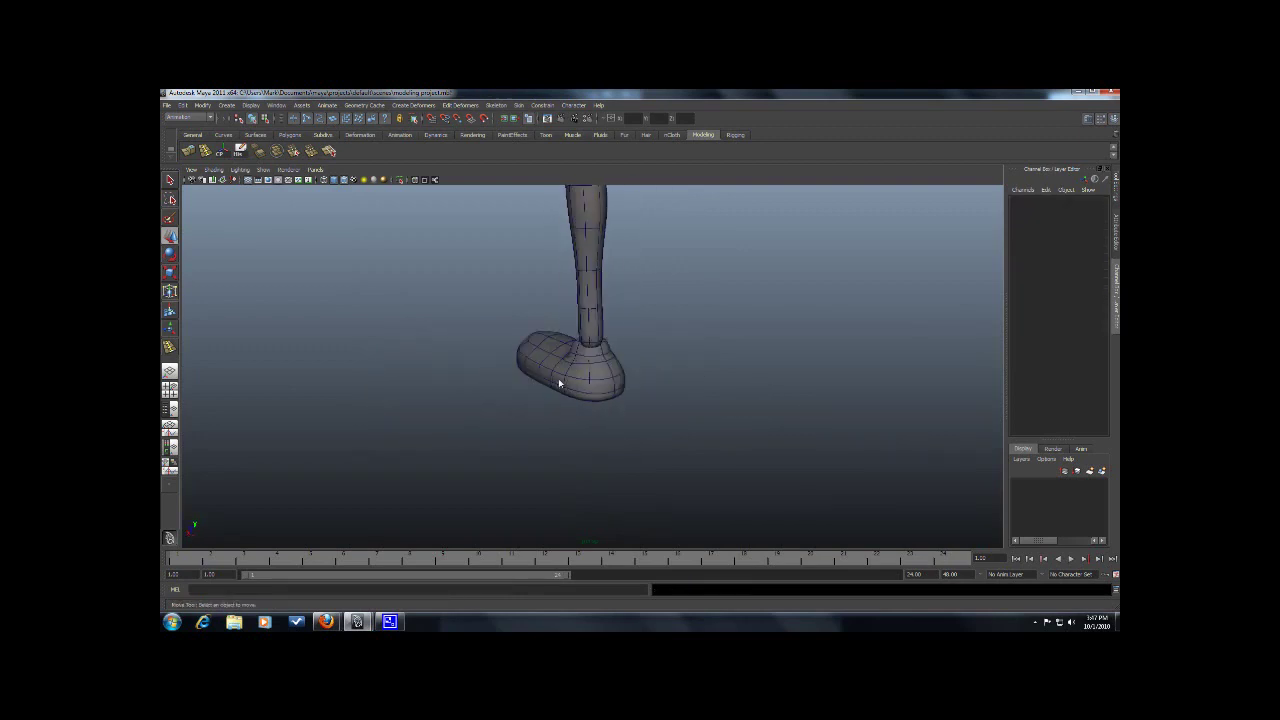
scroll(558, 378, "up", 5)
left_click(558, 378)
Step: Return to the unsmoothed mesh and reposition individual vertices around the heel and beside the ankle
key("1")
left_click_drag(552, 388, 479, 362, "alt")
left_click(438, 355)
left_click(481, 362)
key("ctrl+z")
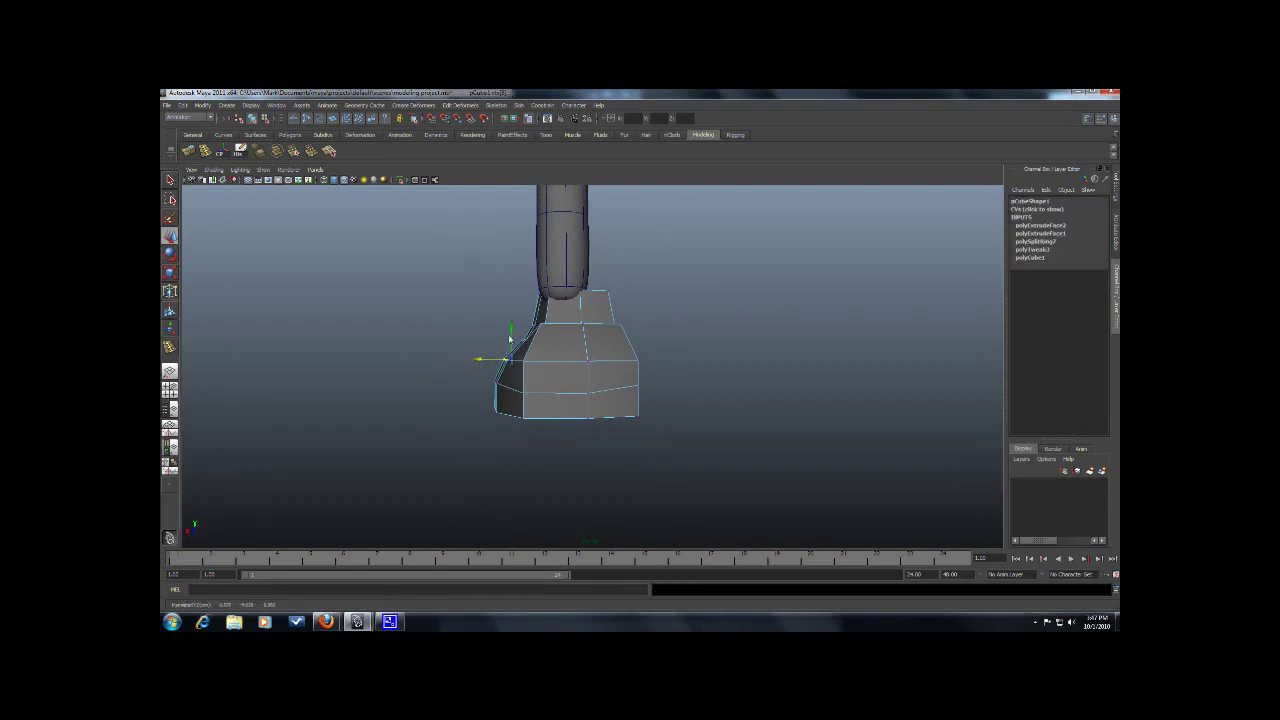
left_click_drag(512, 336, 717, 385, "alt")
left_click_drag(643, 407, 532, 467, "alt")
left_click(531, 467)
left_click_drag(503, 469, 630, 340, "alt")
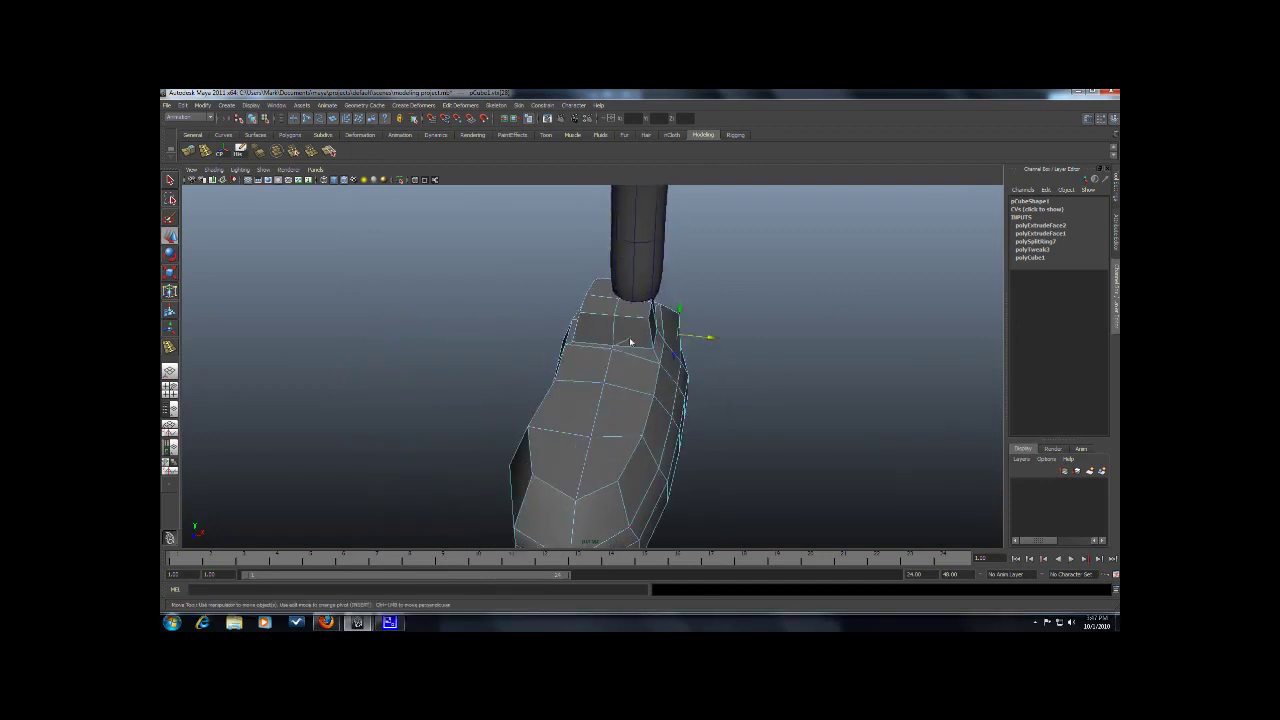
Step: Preview the smoothed foot again and examine its proportions from far and near
right_click_drag(637, 357, 685, 325)
key("3")
left_click(763, 426)
scroll(755, 426, "down", 6)
mouse_move(751, 426)
left_mouse_down("alt")
mouse_move(558, 416)
mouse_move(763, 386)
mouse_move(686, 403)
mouse_move(750, 410)
left_mouse_up("alt")
scroll(556, 414, "down", 4)
scroll(672, 405, "up", 8)
scroll(703, 413, "up", 4)
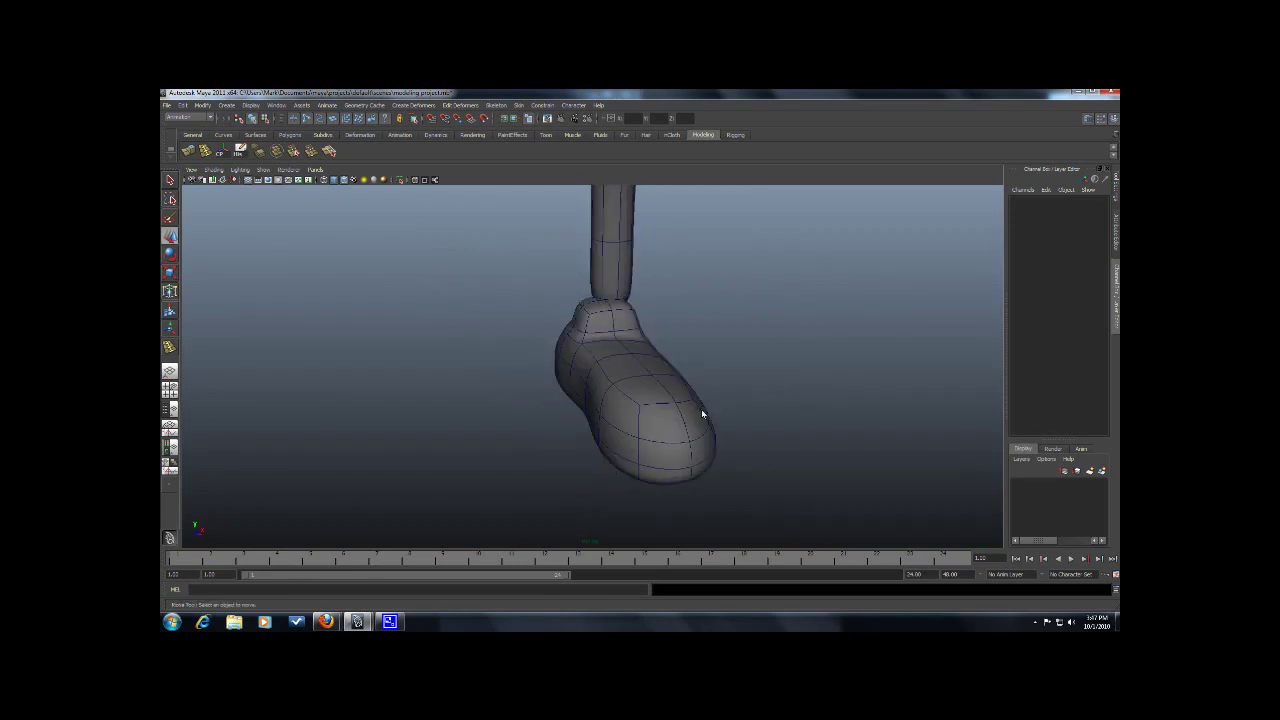
left_click(710, 418)
Step: Return to the unsmoothed mesh and move the side vertices beside the ankle
key("1")
scroll(771, 410, "up", 5)
left_click_drag(500, 412, 525, 399, "alt")
right_click_drag(586, 402, 515, 395)
left_click_drag(539, 453, 566, 405)
left_click_drag(562, 412, 552, 515, "alt")
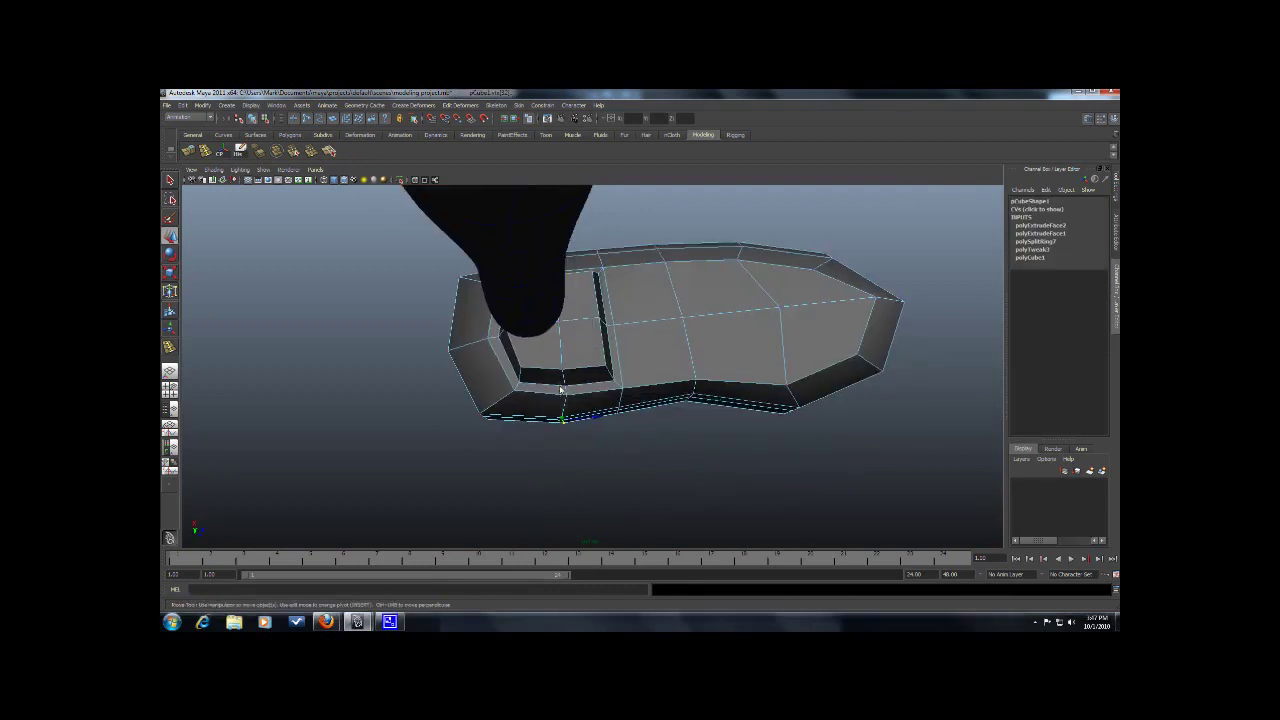
Step: Select all the faces on the underside of the foot
left_click_drag(561, 390, 646, 314, "alt")
right_click_drag(645, 295, 639, 325)
left_click(635, 301)
left_click(567, 306, "shift")
left_click(594, 347, "shift")
left_click(656, 346, "shift")
left_click(684, 383, "shift")
left_click(623, 394, "shift")
left_click(634, 416, "shift")
left_click(697, 412, "shift")
left_click_drag(637, 429, 234, 211, "alt")
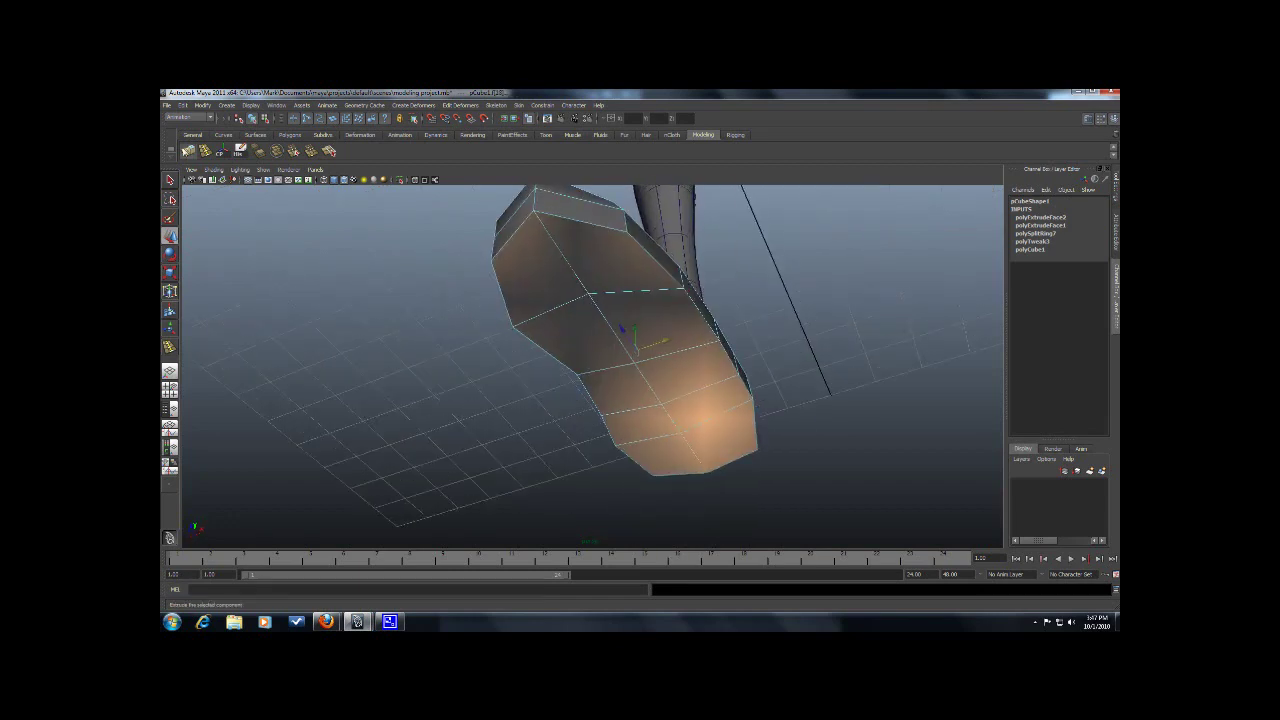
Step: Extrude the selected sole faces inward and preview the foot with smoothing
left_click(186, 151)
left_click(718, 462)
left_click_drag(684, 467, 544, 375)
right_click_drag(549, 369, 590, 347)
key("3")
left_click(680, 423)
scroll(680, 423, "down", 5)
left_click_drag(680, 423, 560, 446, "alt")
scroll(617, 431, "up", 4)
left_click(553, 402)
Step: Try to reposition the extruded vertices at the bottom of the heel in wireframe display
key("1")
left_click_drag(553, 402, 704, 366, "alt")
scroll(483, 383, "up", 5)
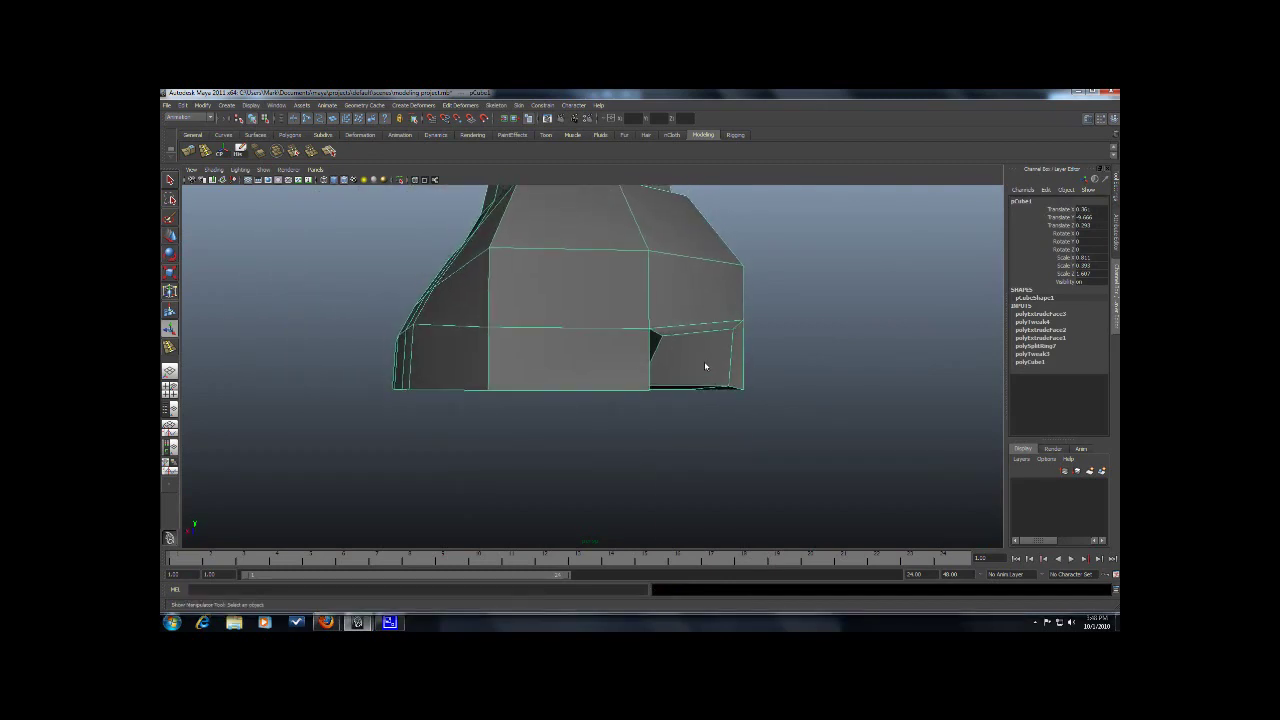
right_click_drag(705, 366, 707, 372)
left_click_drag(638, 374, 474, 398, "alt")
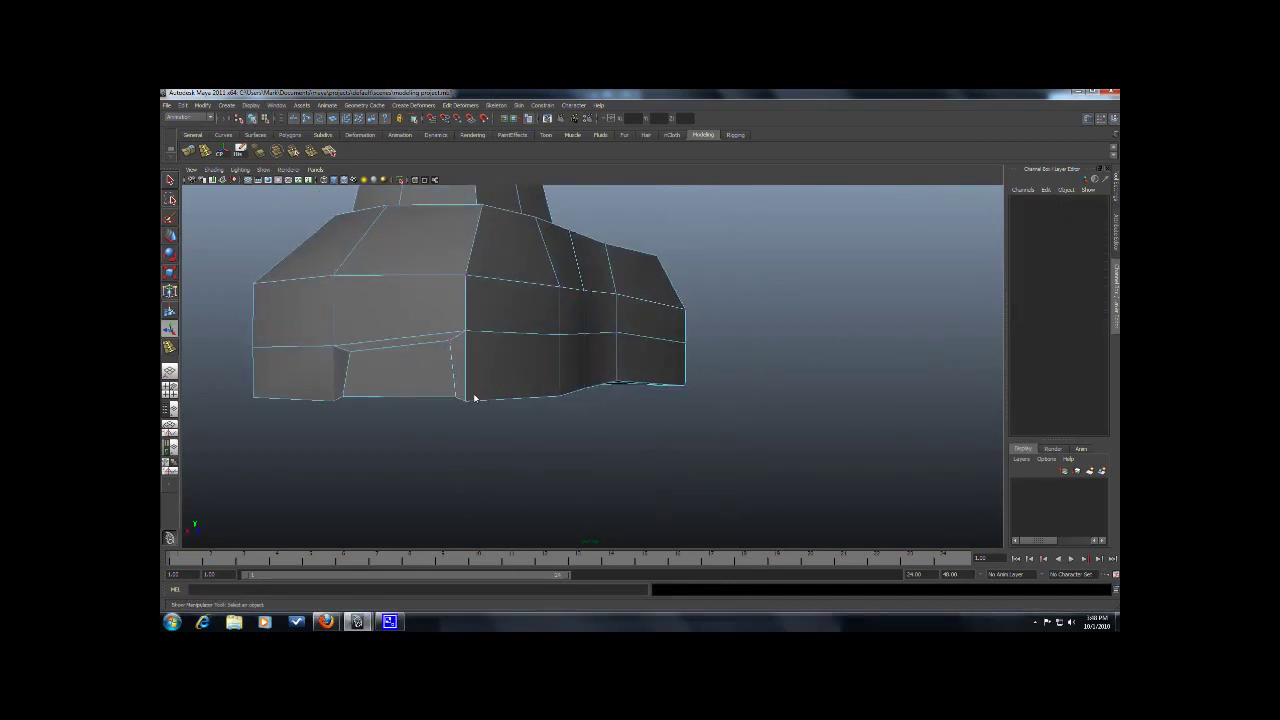
left_click(348, 401)
key("4")
mouse_move(358, 409)
left_mouse_down("alt")
mouse_move(406, 423)
mouse_move(323, 431)
mouse_move(420, 462)
left_mouse_up("alt")
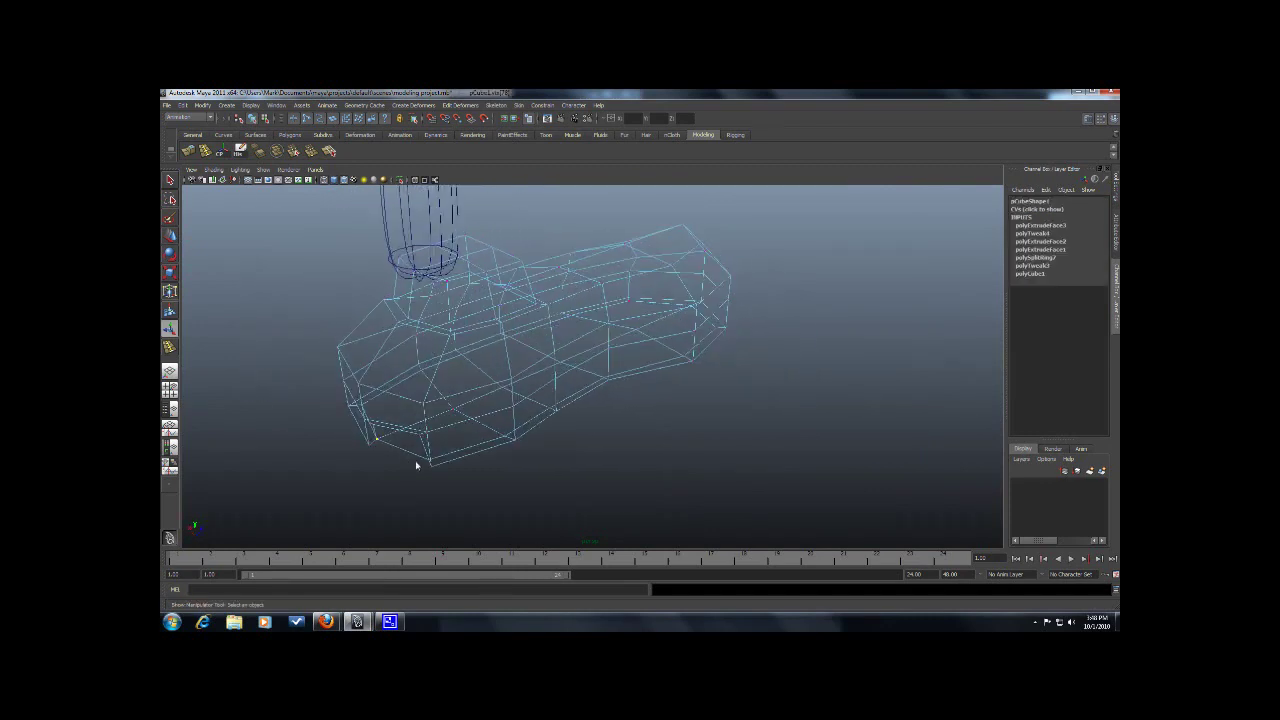
key("w")
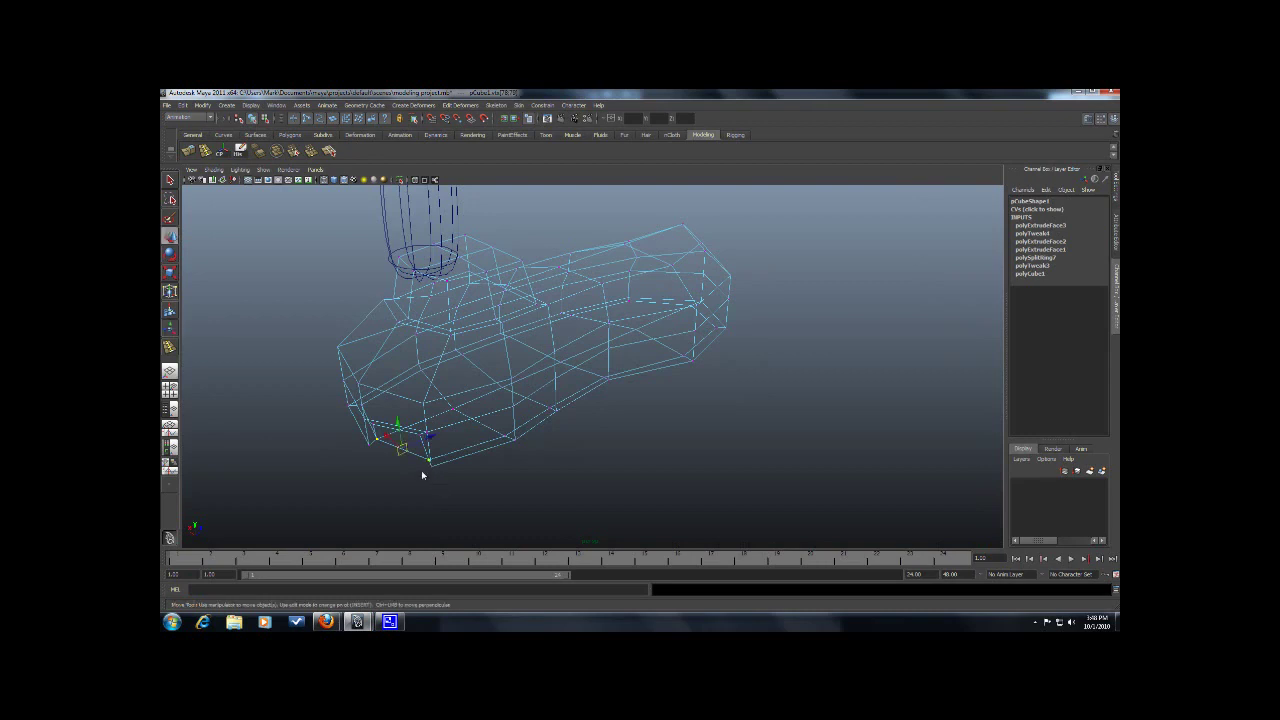
left_click_drag(427, 438, 419, 449)
Step: Undo the heel vertex move and the sole extrusion
key("ctrl+z")
key("ctrl+z")
key("ctrl+z")
key("ctrl+z")
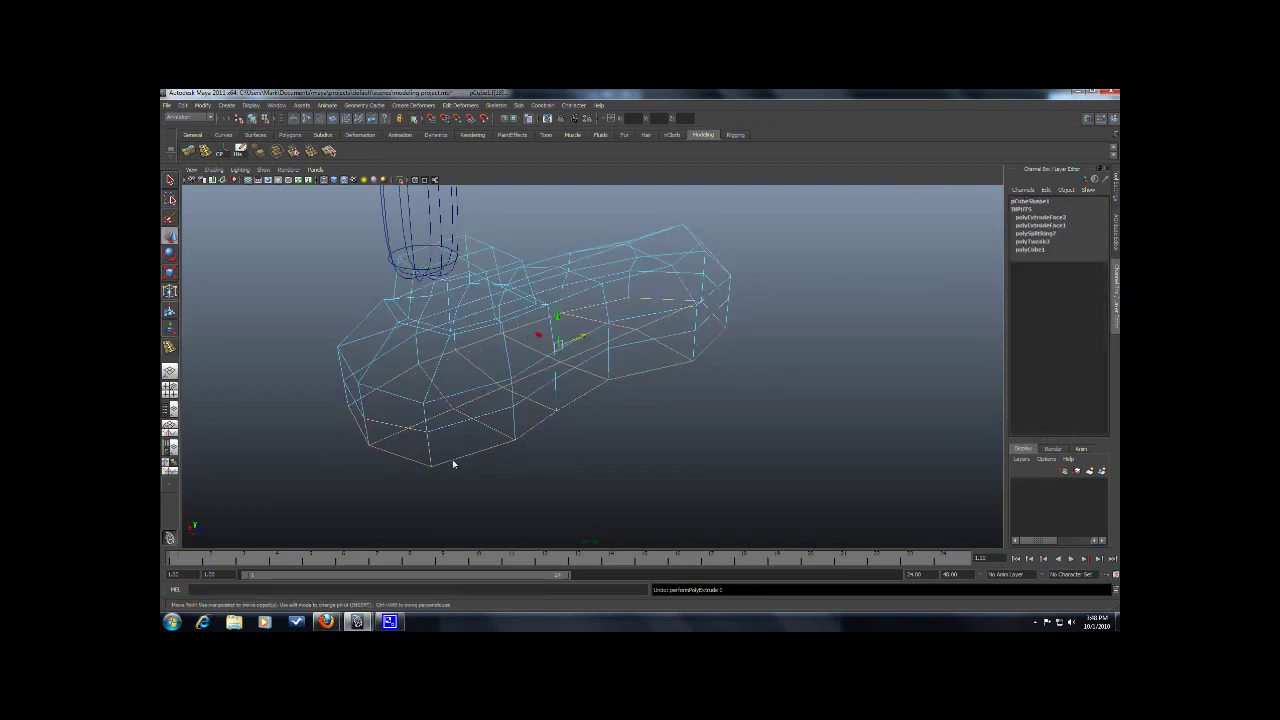
Step: Remove the stray heel side face from the selection and extrude only the sole faces slightly inward
mouse_move(583, 472)
left_mouse_down("alt")
mouse_move(529, 451)
mouse_move(574, 394)
mouse_move(537, 391)
mouse_move(714, 374)
mouse_move(629, 380)
left_mouse_up("alt")
key("5")
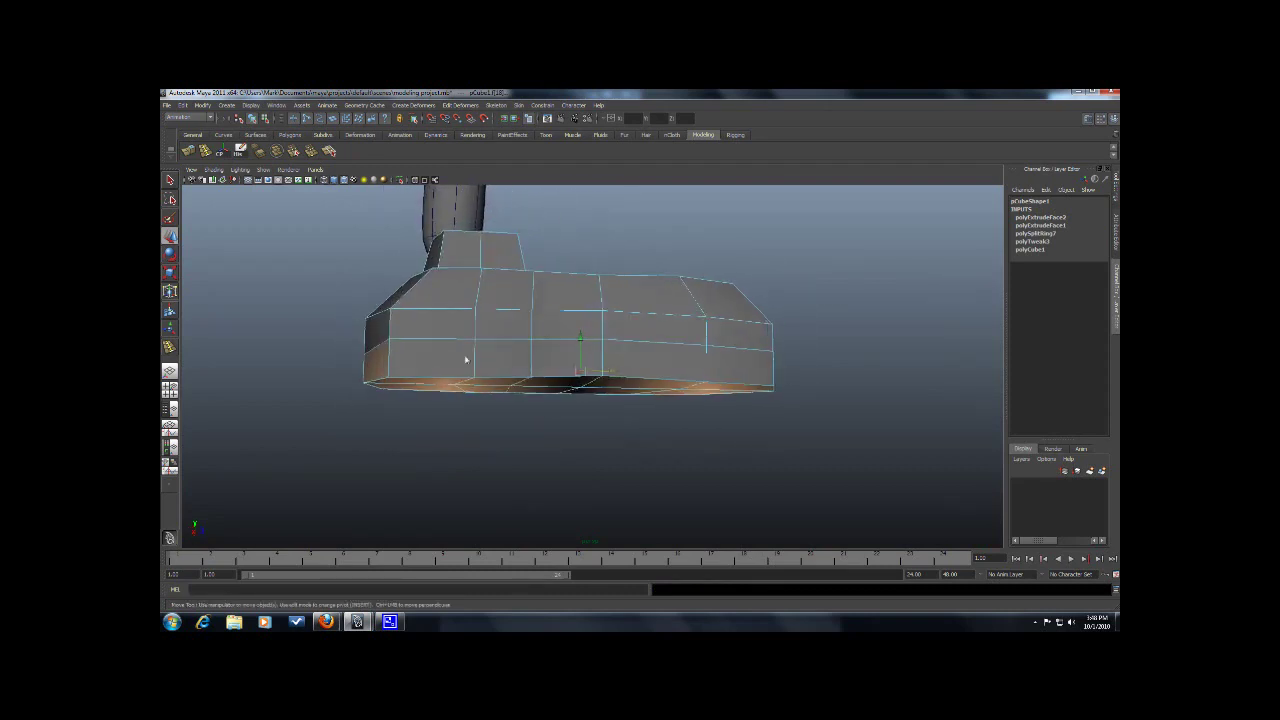
left_click(378, 364, "shift")
left_click_drag(500, 372, 405, 344, "alt")
scroll(405, 344, "up", 3)
left_click(188, 150)
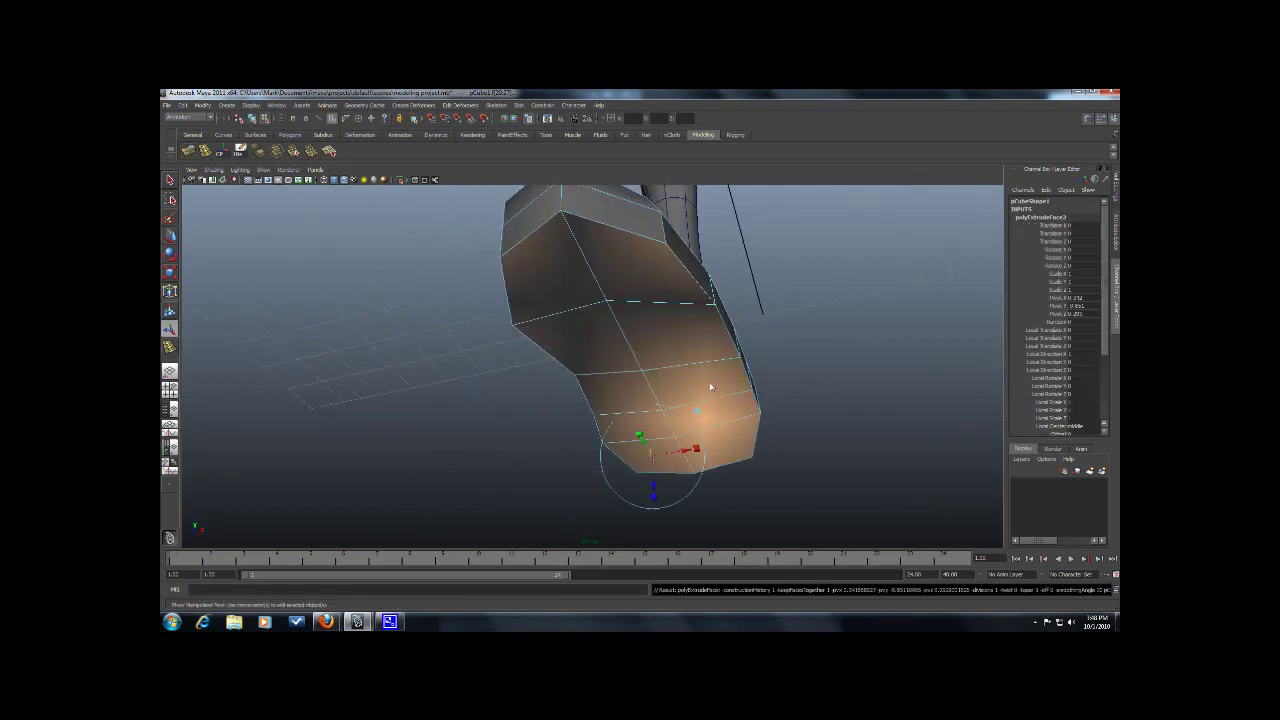
left_click_drag(654, 458, 647, 456)
scroll(652, 450, "down", 3)
left_click_drag(672, 392, 792, 402, "alt")
right_click_drag(592, 374, 630, 359)
left_click(697, 479)
Step: Select the whole foot and lower it so the ankle block sits just below the leg
left_click_drag(697, 479, 654, 371, "alt")
left_click(654, 371)
left_click(718, 401)
left_click_drag(726, 403, 703, 370, "alt")
left_click(644, 377)
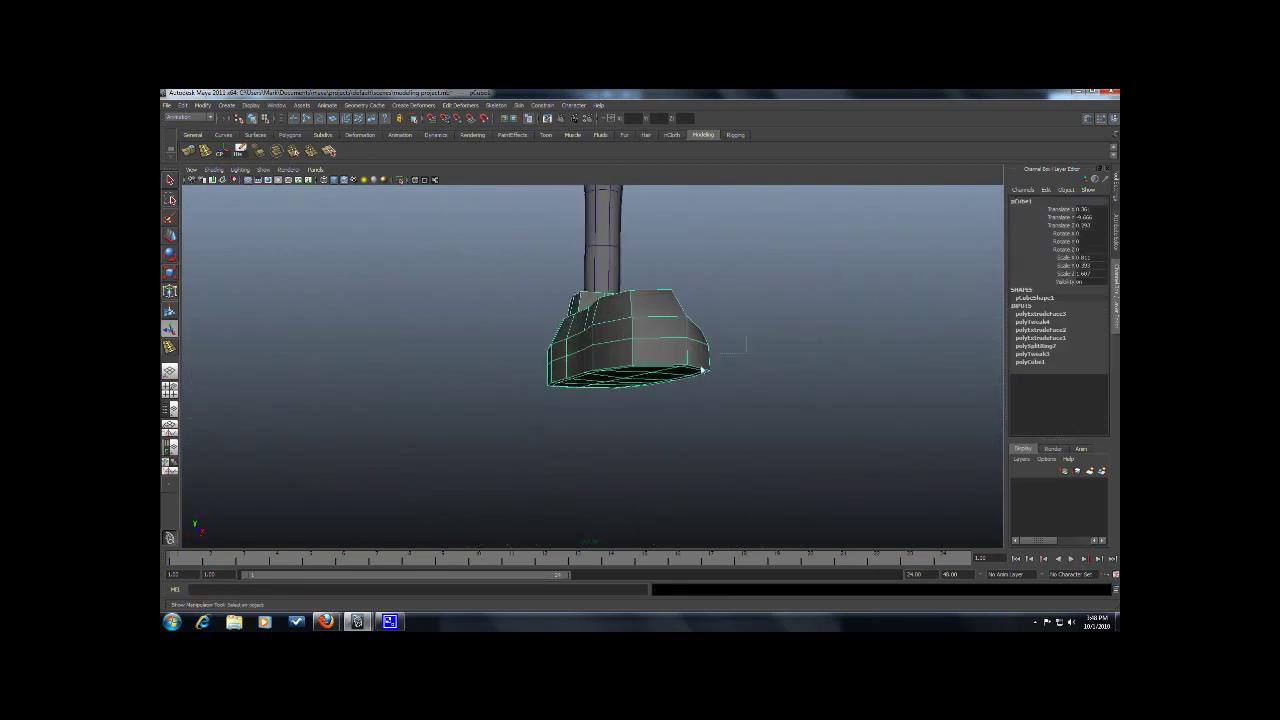
left_click_drag(751, 330, 527, 365, "alt")
scroll(590, 345, "down", 5)
key("w")
scroll(703, 403, "up", 3)
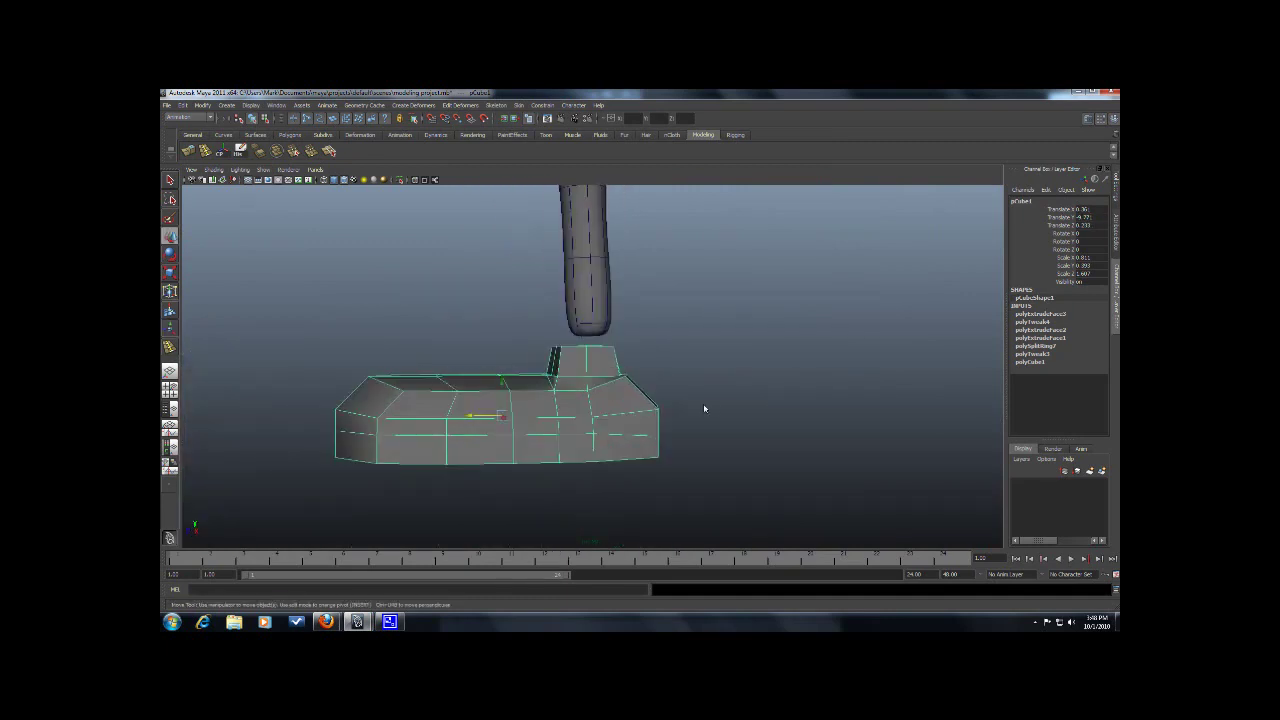
Step: Select the vertices around the back of the heel and move them to reshape its profile
right_click_drag(638, 390, 597, 386)
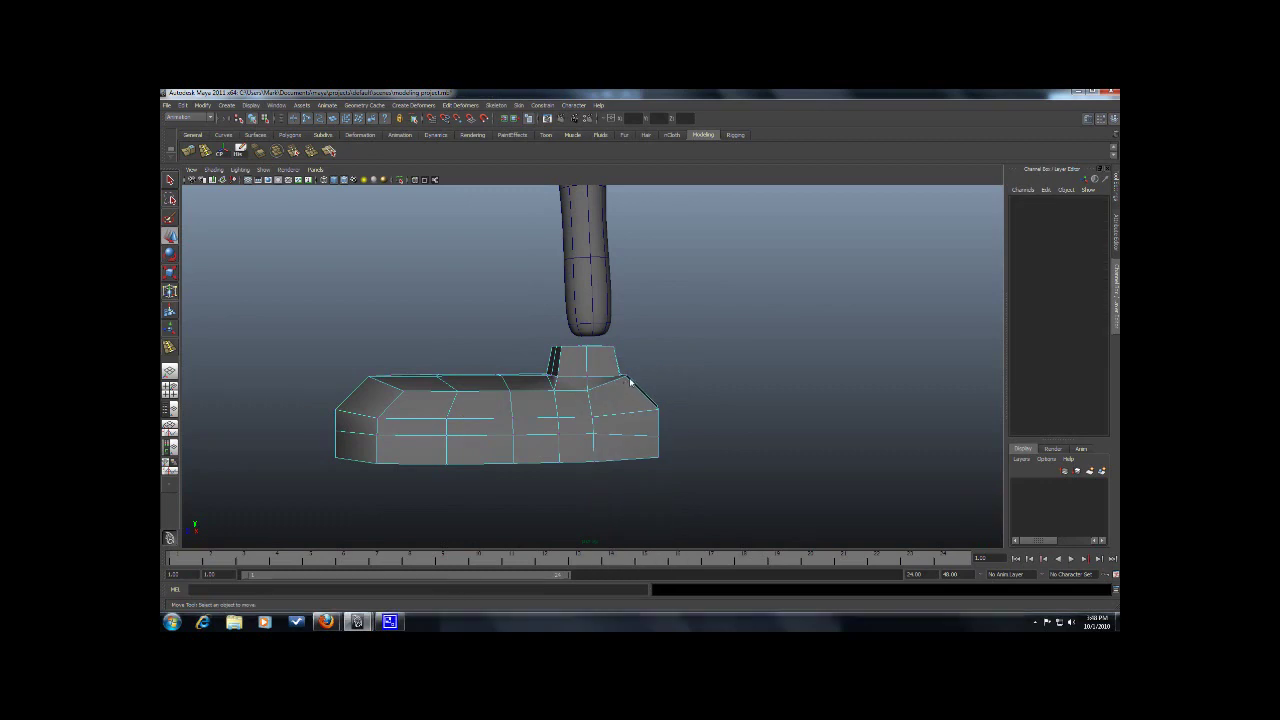
left_click(629, 375)
left_click_drag(660, 394, 576, 391, "alt")
left_click_drag(629, 438, 586, 517, "alt")
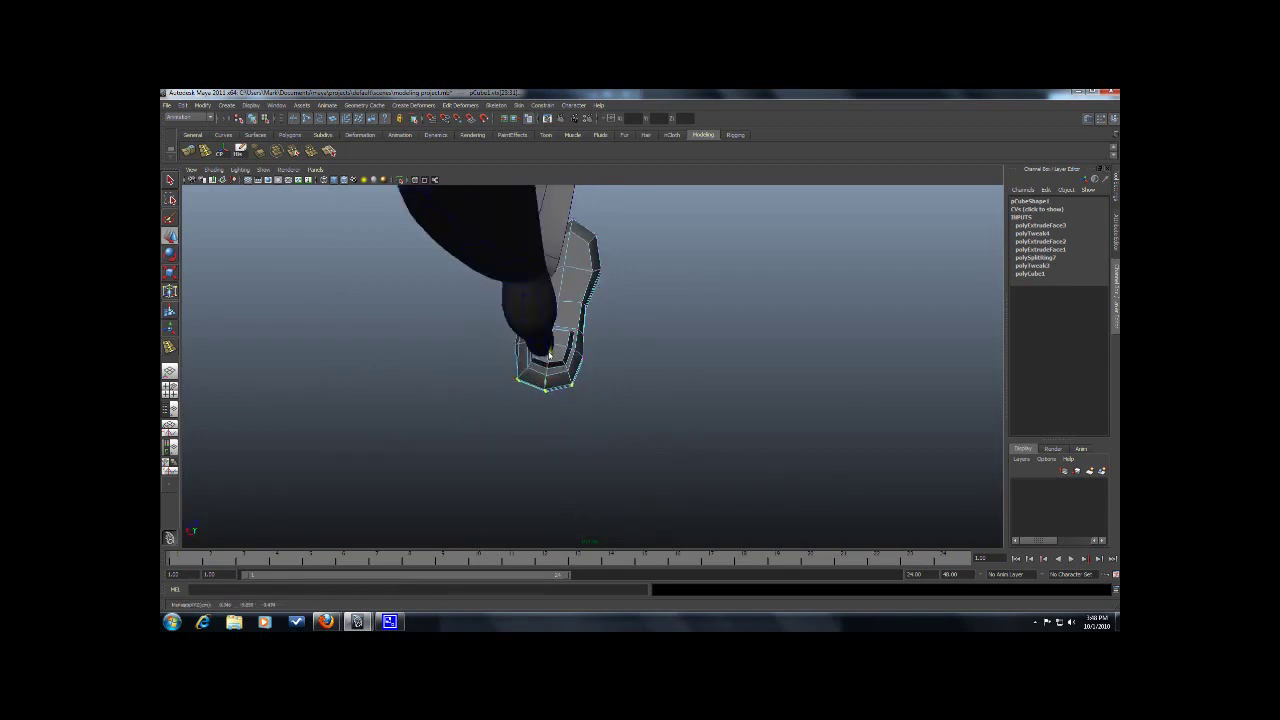
left_click_drag(505, 394, 554, 351, "shift")
left_click_drag(638, 385, 560, 345, "alt")
Step: Preview the foot with smoothing and examine the reshaped heel
right_click_drag(687, 385, 726, 371)
key("3")
left_click(769, 371)
scroll(769, 371, "down", 3)
mouse_move(769, 371)
left_mouse_down("alt")
mouse_move(614, 357)
mouse_move(754, 361)
left_mouse_up("alt")
scroll(614, 357, "down", 5)
scroll(754, 362, "up", 9)
left_click(691, 412)
Step: Raise the vertices along the top of the foot so the instep slopes up toward the ankle
scroll(691, 412, "down", 3)
left_click_drag(691, 412, 620, 406, "alt")
right_click_drag(453, 402, 447, 393)
left_click_drag(447, 393, 411, 354, "alt")
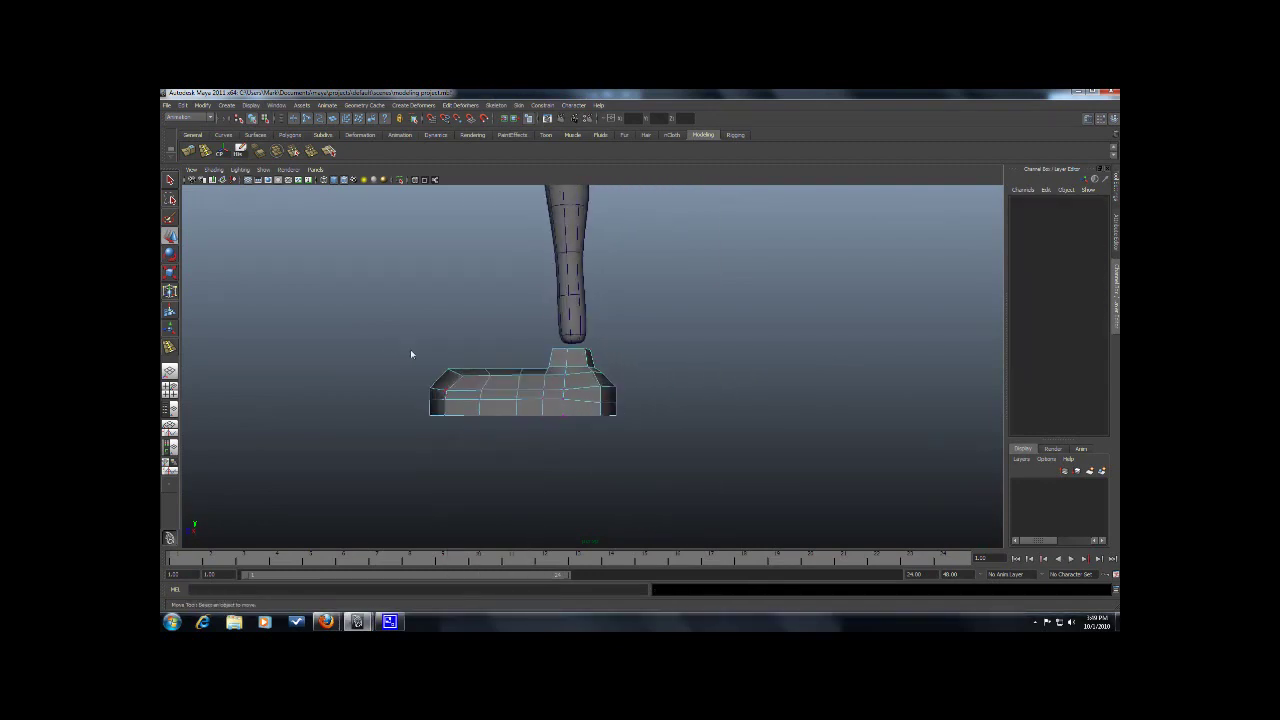
left_click_drag(474, 385, 472, 382)
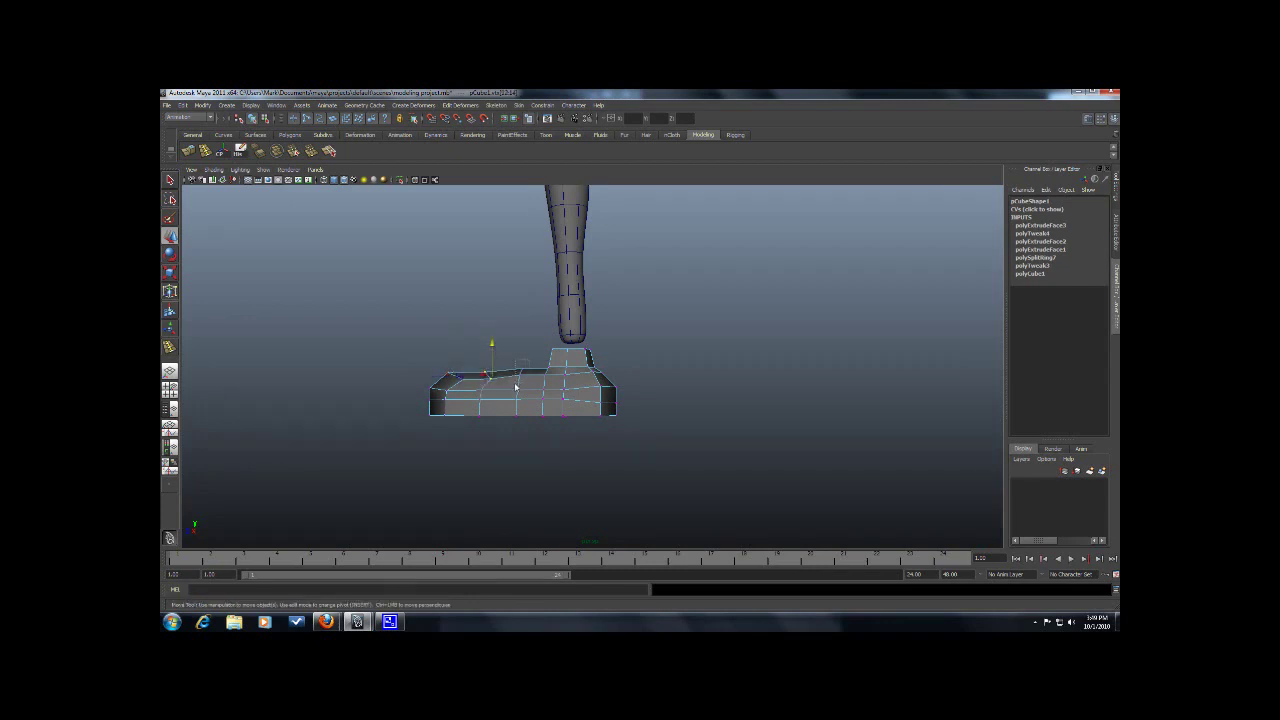
left_click_drag(522, 343, 457, 401, "alt")
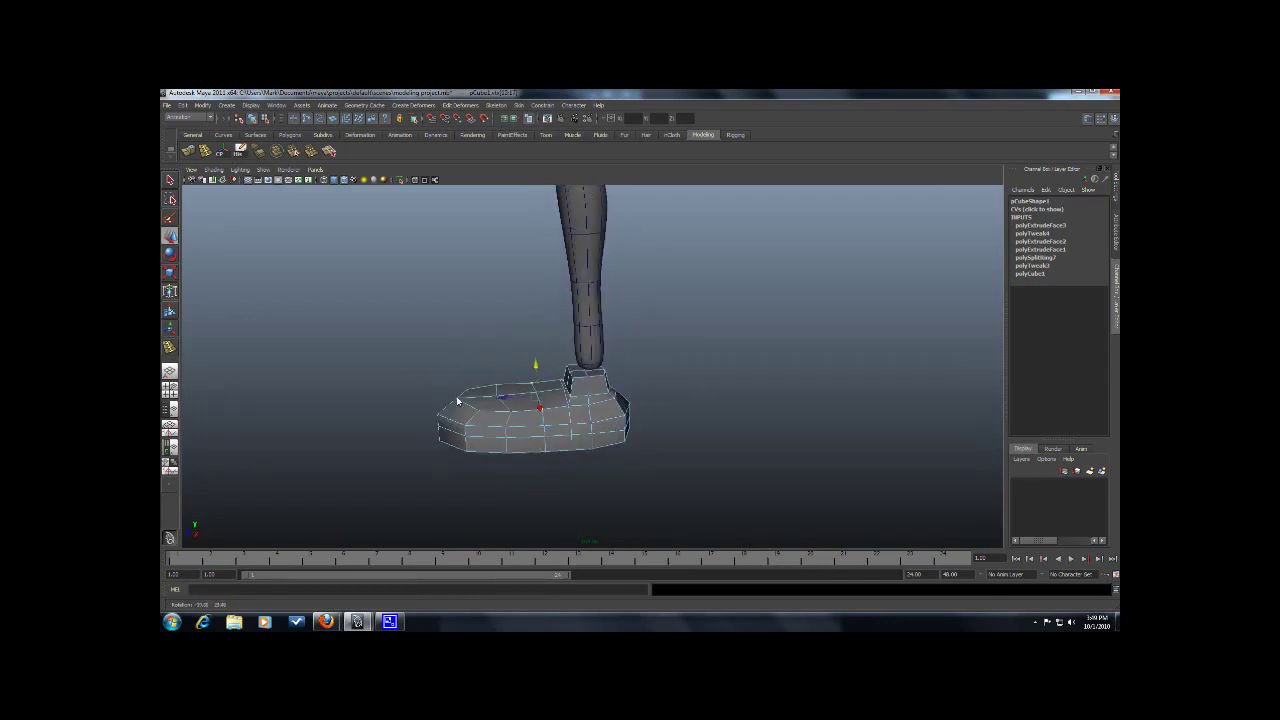
scroll(565, 394, "up", 3)
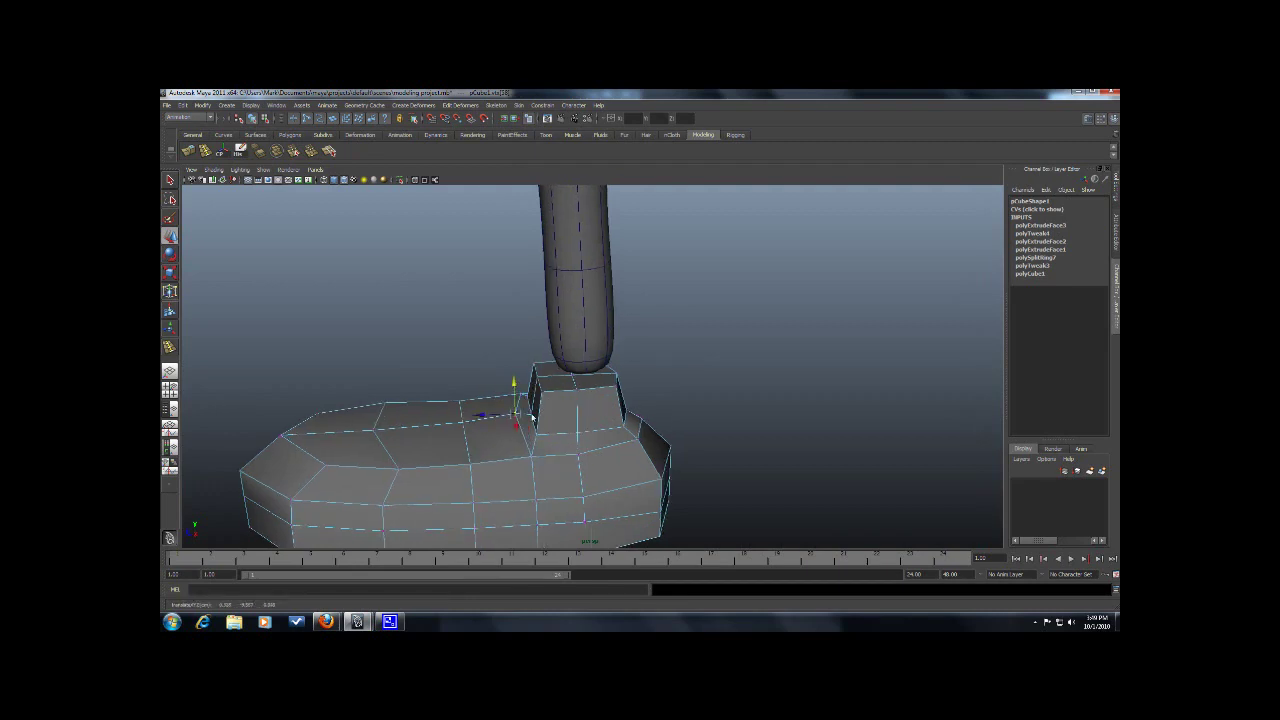
left_click_drag(530, 384, 507, 376, "alt")
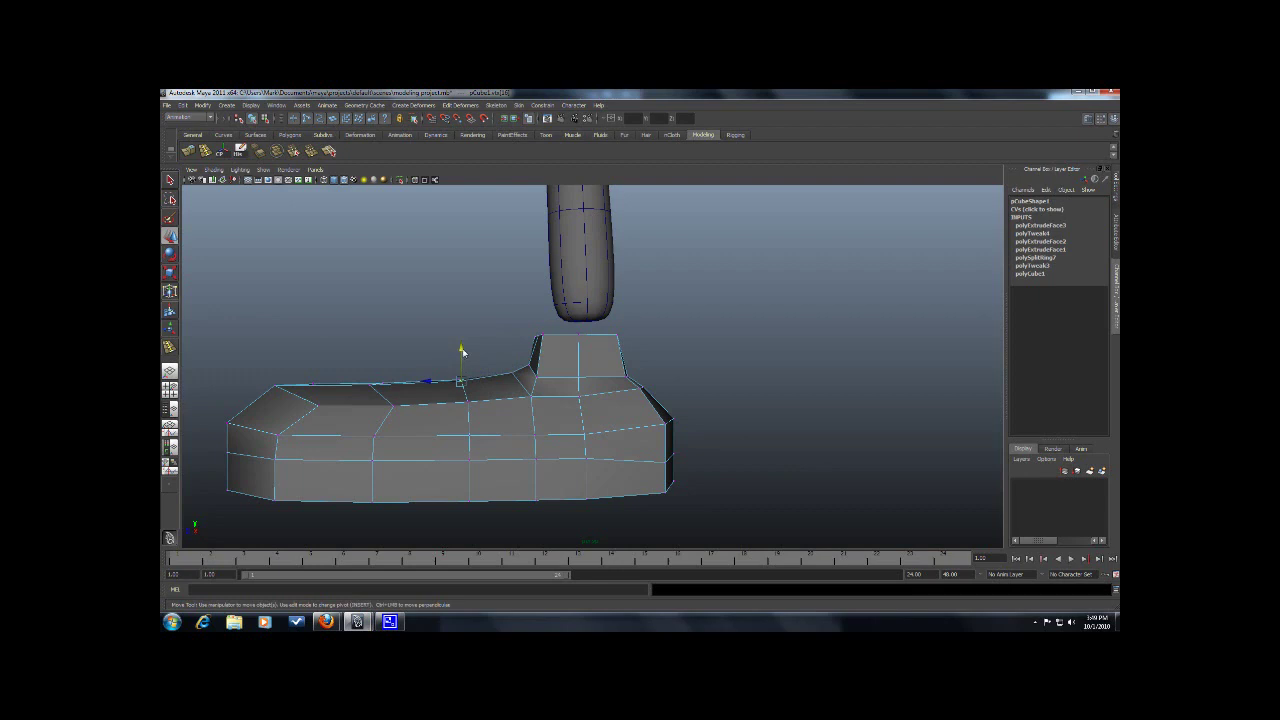
Step: Preview the smoothed foot and examine the slope of the instep
left_click_drag(464, 346, 675, 407, "alt")
right_click_drag(674, 407, 692, 396)
left_click(674, 420)
key("3")
left_click(563, 446)
left_click_drag(563, 446, 640, 467, "alt")
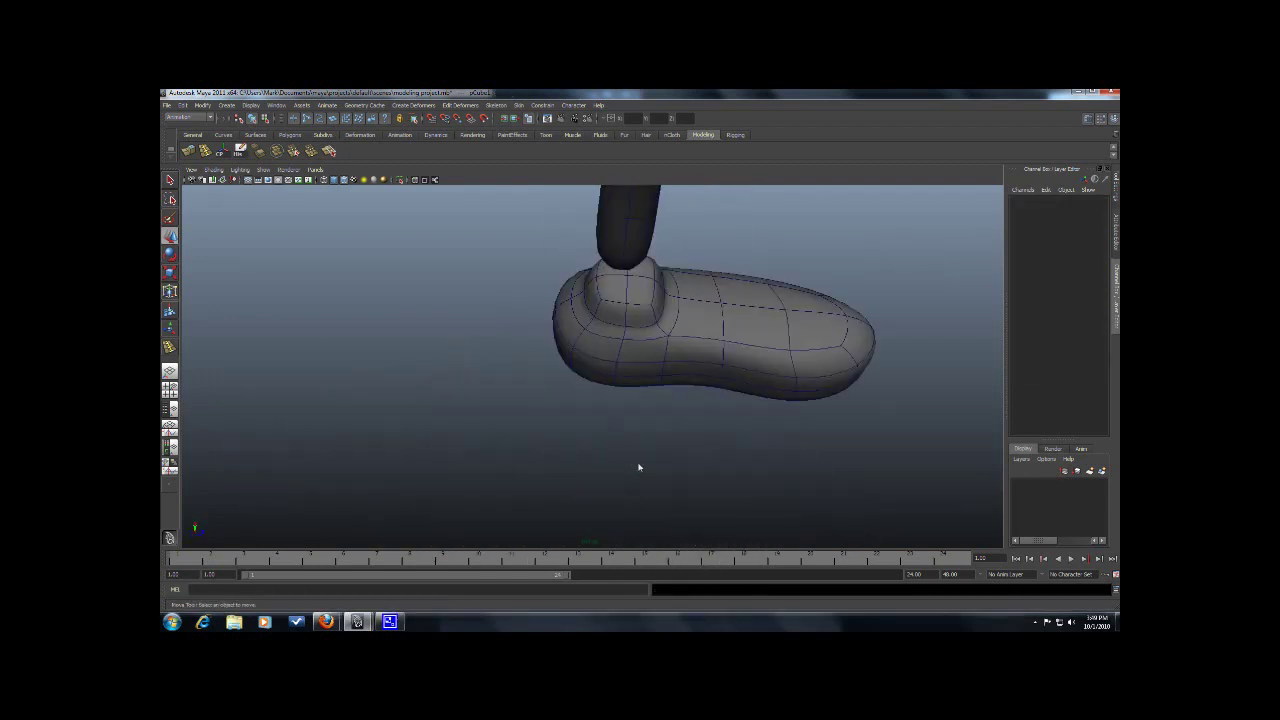
left_click(671, 344)
Step: Return to the unsmoothed mesh and insert two edge loops across the ball of the foot
key("1")
mouse_move(671, 344)
left_mouse_down("alt")
mouse_move(663, 386)
mouse_move(650, 370)
mouse_move(665, 358)
left_mouse_up("alt")
left_click(665, 358)
left_click_drag(758, 371, 654, 302, "alt")
left_click(639, 307)
left_click_drag(657, 362, 638, 407, "alt")
left_click(202, 154)
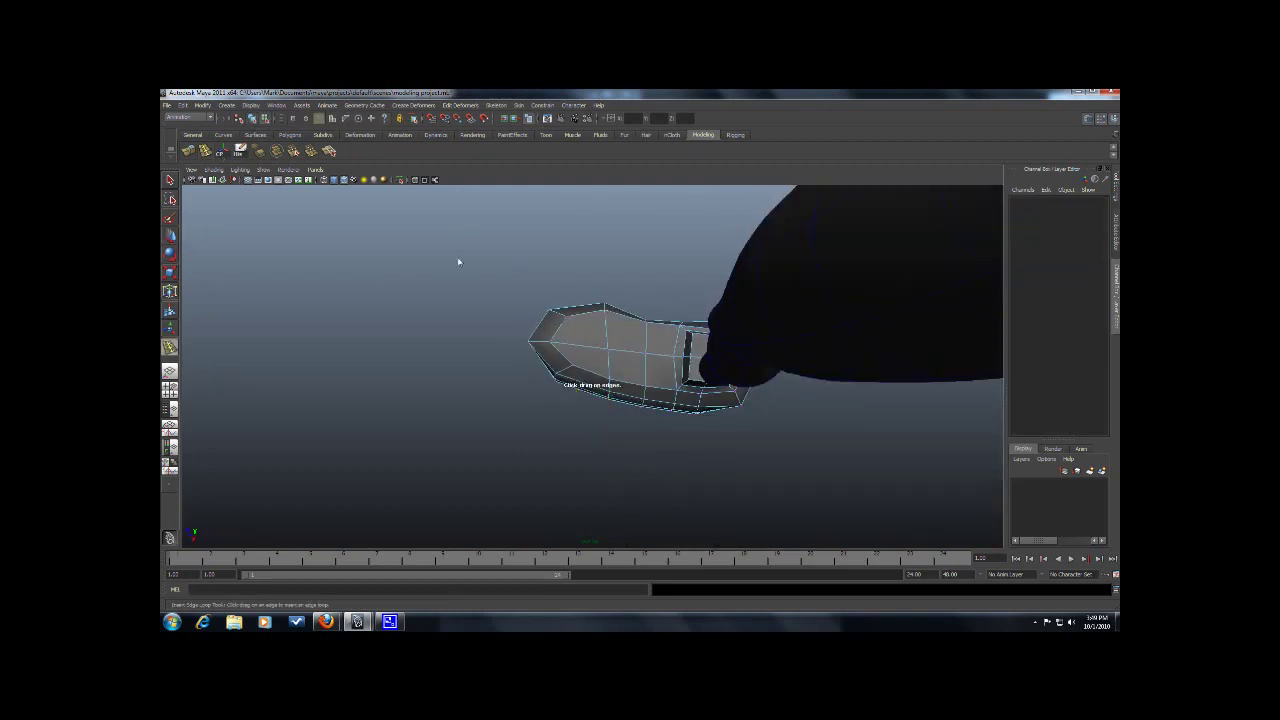
left_click(597, 352)
left_click_drag(596, 352, 691, 416)
left_click(618, 352)
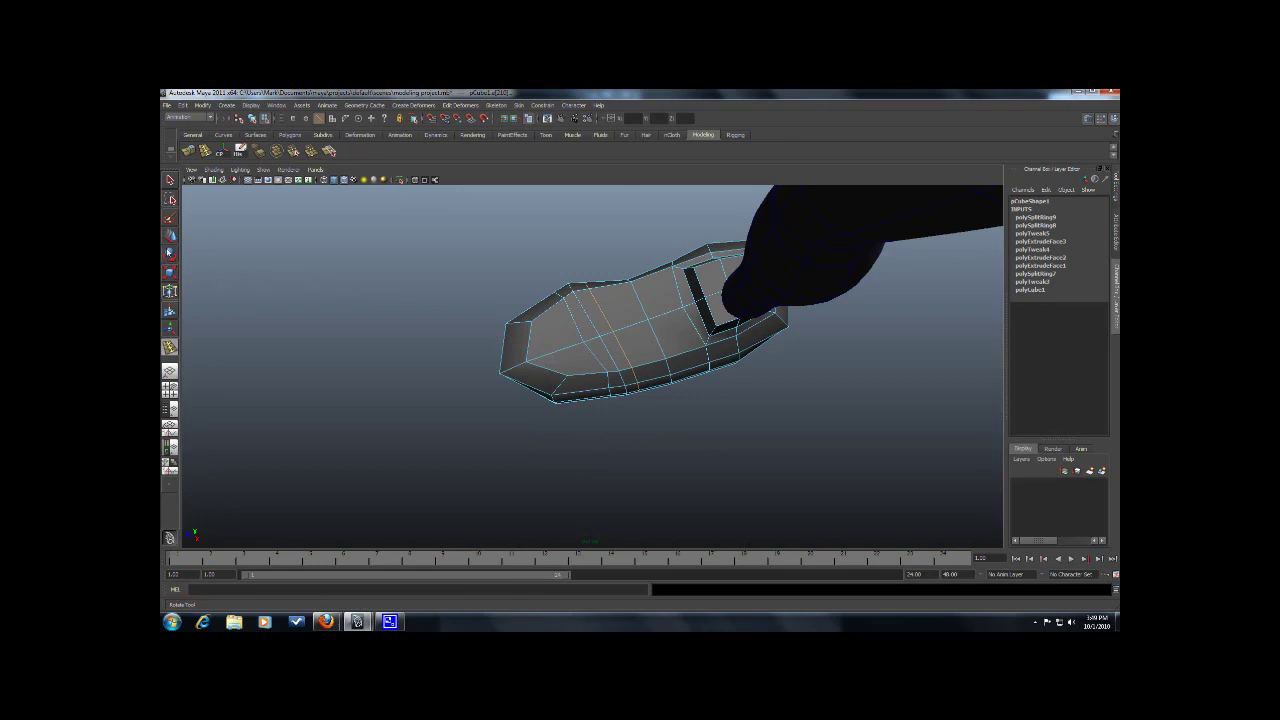
Step: Reposition the side vertices on the edge loops at the ball of the foot to refine its outline
left_click(170, 237)
left_click_drag(583, 382, 696, 362, "alt")
right_click_drag(591, 422, 620, 412)
scroll(707, 433, "up", 5)
left_click(757, 421)
left_click_drag(760, 424, 623, 349, "alt")
right_click_drag(586, 337, 610, 372)
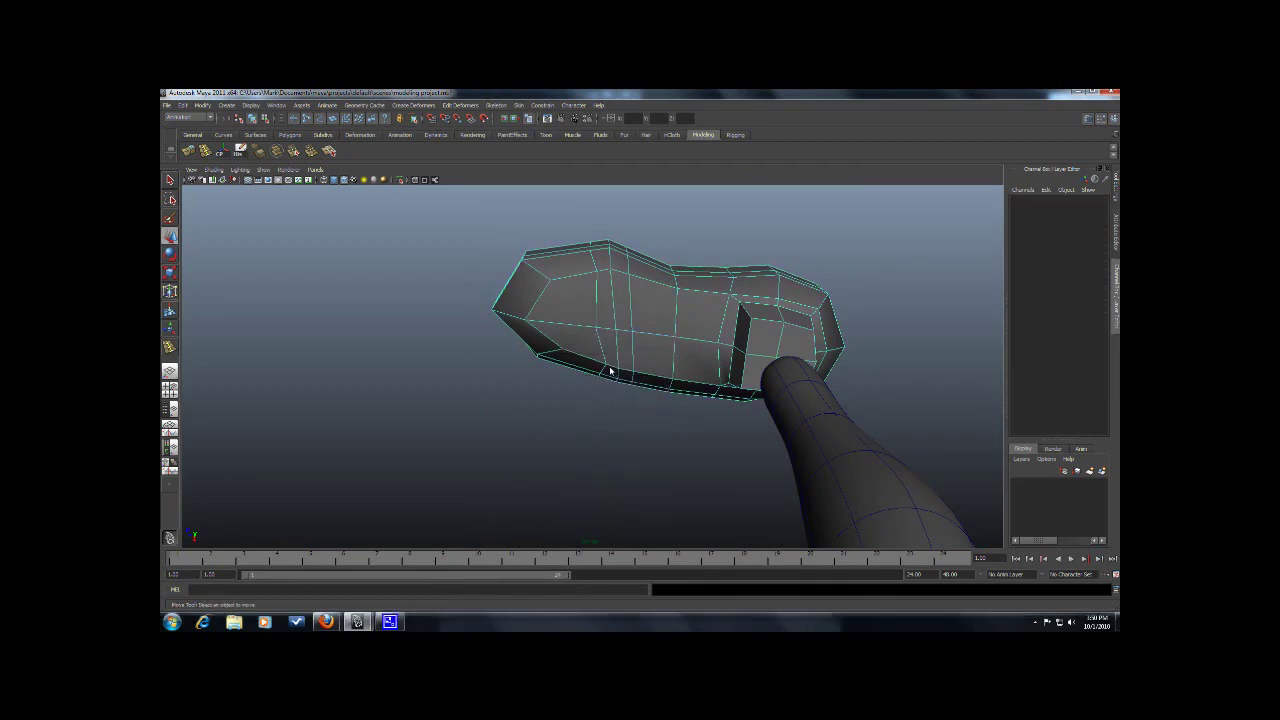
left_click(610, 372)
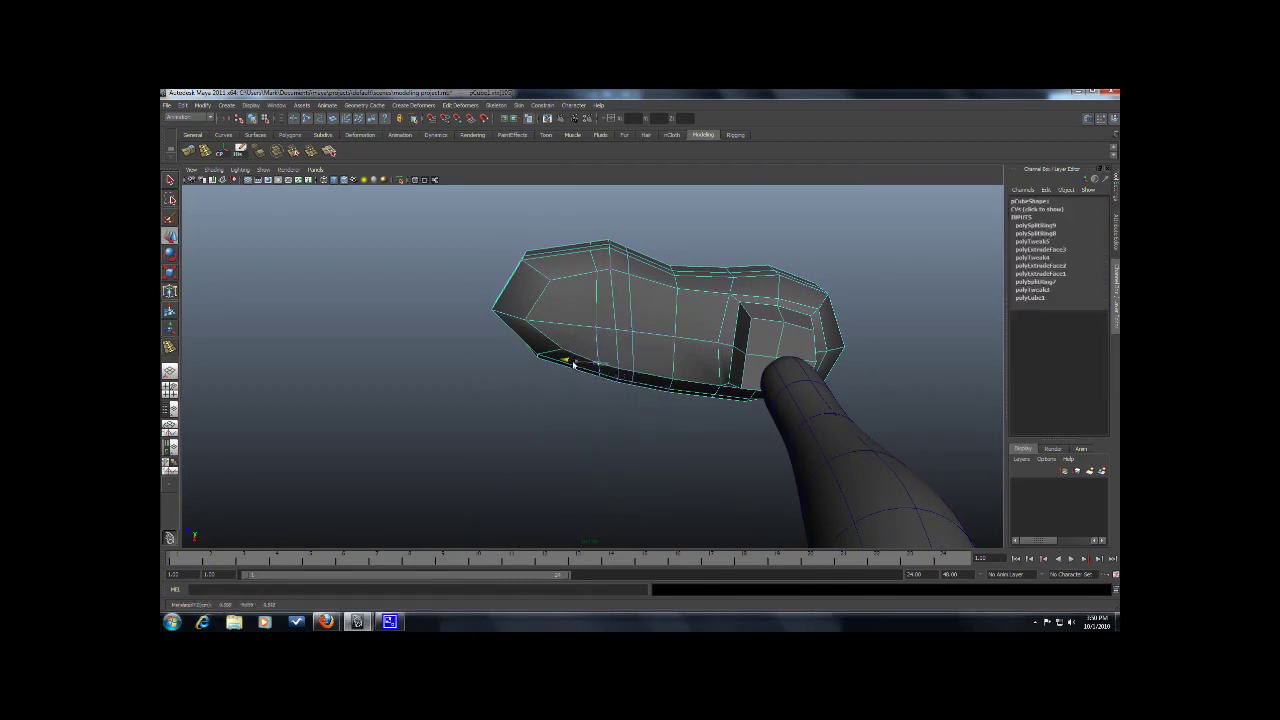
left_click_drag(567, 261, 642, 322)
Step: Preview the foot with smoothing and examine the reshaped ball area
right_click_drag(642, 322, 681, 301)
key("3")
left_click(652, 455)
scroll(651, 464, "down", 4)
left_click_drag(651, 465, 755, 455, "alt")
left_click(682, 417)
Step: Return to the unsmoothed mesh and delete the faces capping the top of the ankle
key("1")
scroll(682, 417, "up", 4)
scroll(668, 261, "up", 4)
middle_click_drag(668, 261, 608, 450, "alt")
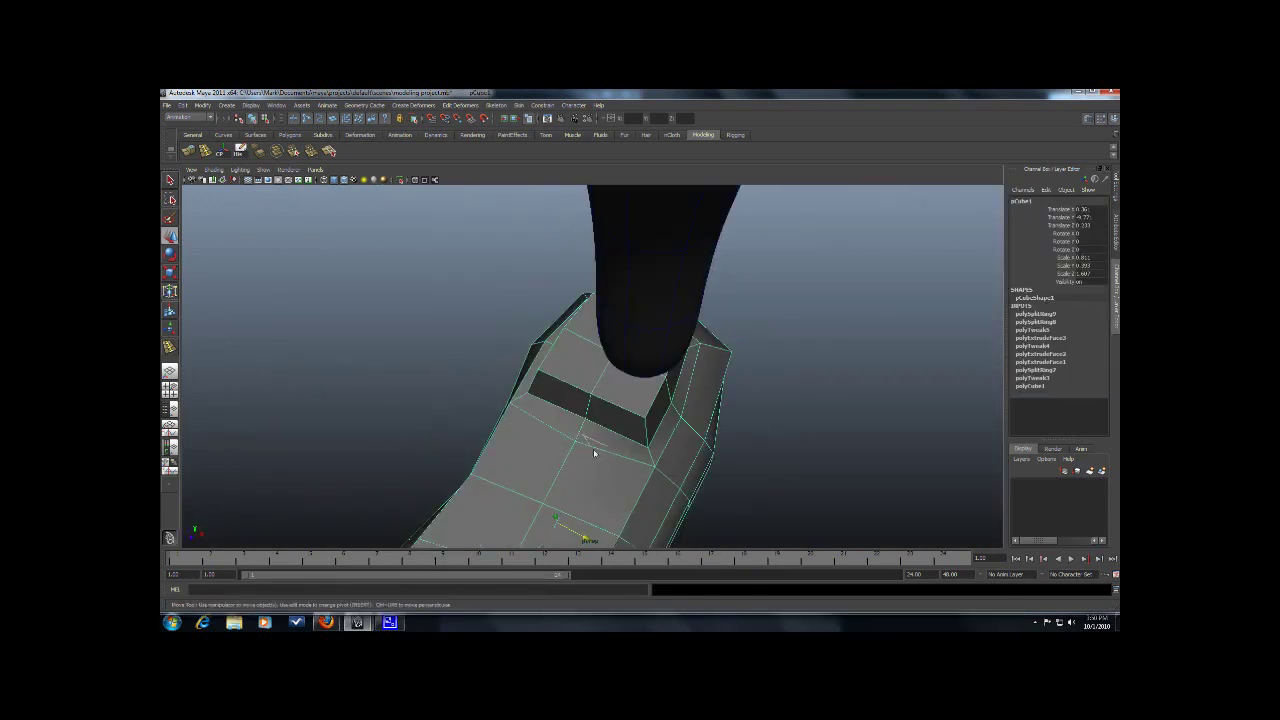
right_click_drag(596, 446, 612, 445)
key("ctrl+z")
right_click_drag(625, 399, 623, 422)
left_click(627, 394)
left_click(580, 380, "shift")
left_click(600, 336, "shift")
left_click_drag(652, 368, 571, 332, "alt")
left_click(667, 460, "shift")
key("Delete")
Step: Move the front middle vertex of the ankle opening forward toward the toes
scroll(704, 429, "down", 5)
mouse_move(705, 429)
left_mouse_down("alt")
mouse_move(641, 450)
mouse_move(717, 443)
left_mouse_up("alt")
scroll(717, 443, "up", 5)
right_click_drag(600, 435, 591, 420)
left_click(594, 415)
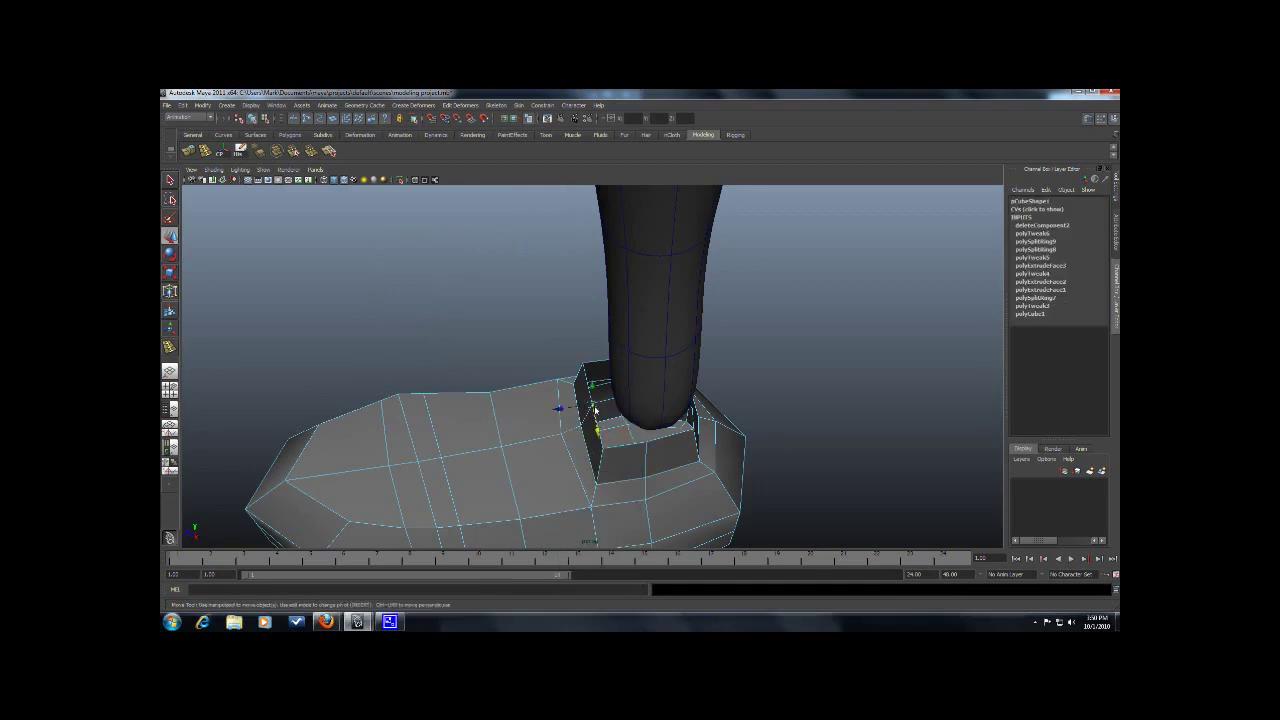
left_click(559, 411)
key("ctrl+z")
left_click(566, 417)
key("ctrl+z")
mouse_move(559, 410)
left_mouse_down()
mouse_move(606, 426)
mouse_move(634, 380)
mouse_move(541, 400)
left_mouse_up()
Step: Adjust the front corner vertices of the ankle opening to round the rim
left_click(542, 378)
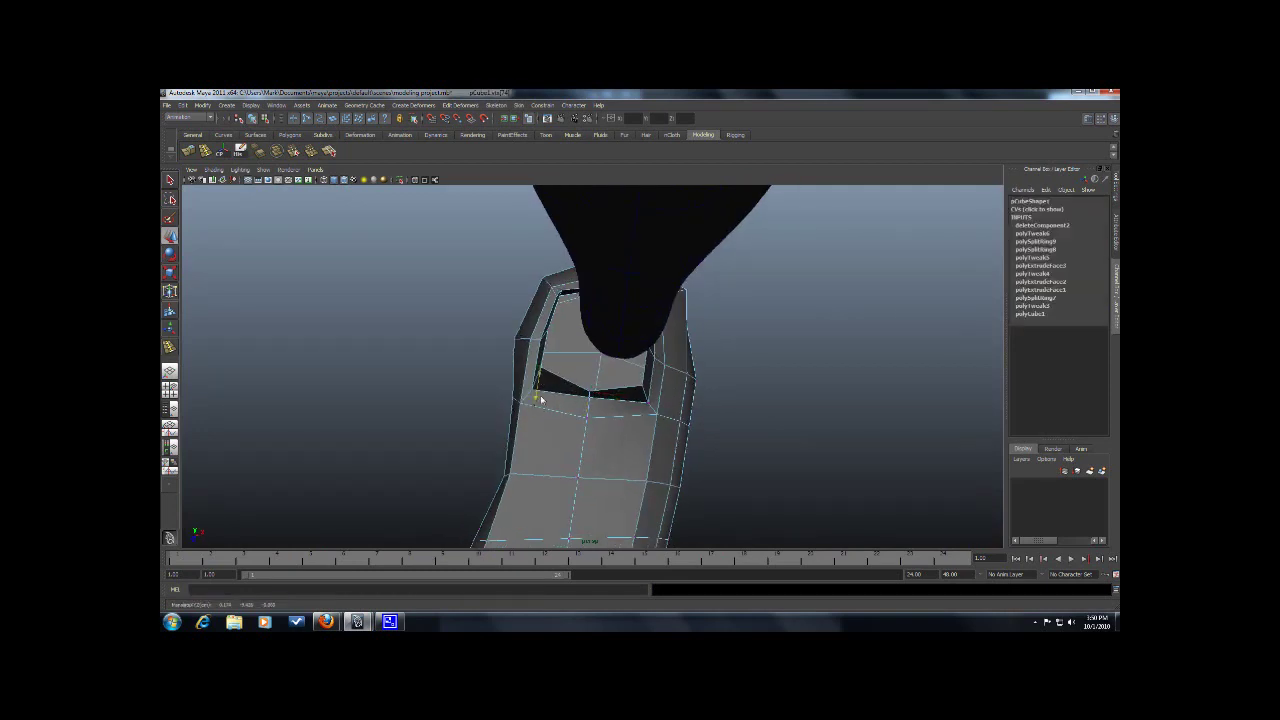
left_click(643, 393)
left_click(643, 389)
left_click_drag(644, 420, 604, 440)
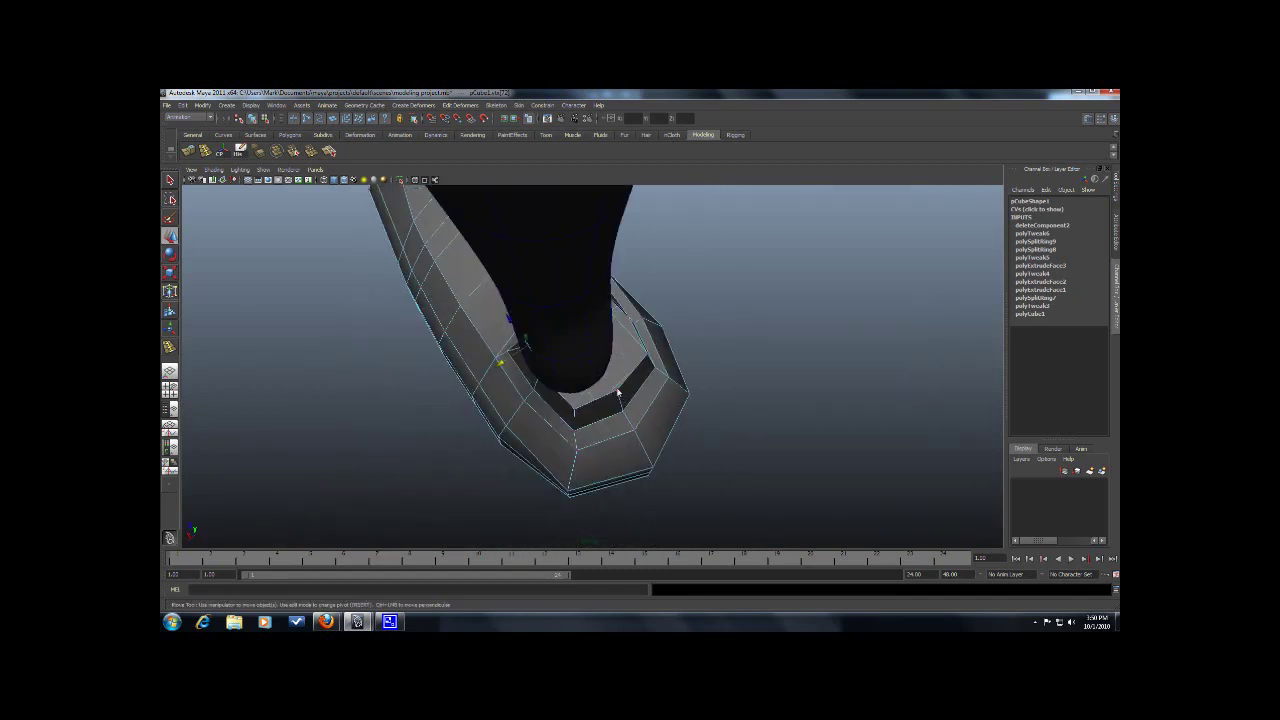
Step: Reposition the rear vertices of the ankle opening to round the back of the rim
left_click_drag(640, 358, 552, 402, "alt")
left_click(611, 430)
left_click(611, 428)
left_click_drag(628, 421, 600, 420)
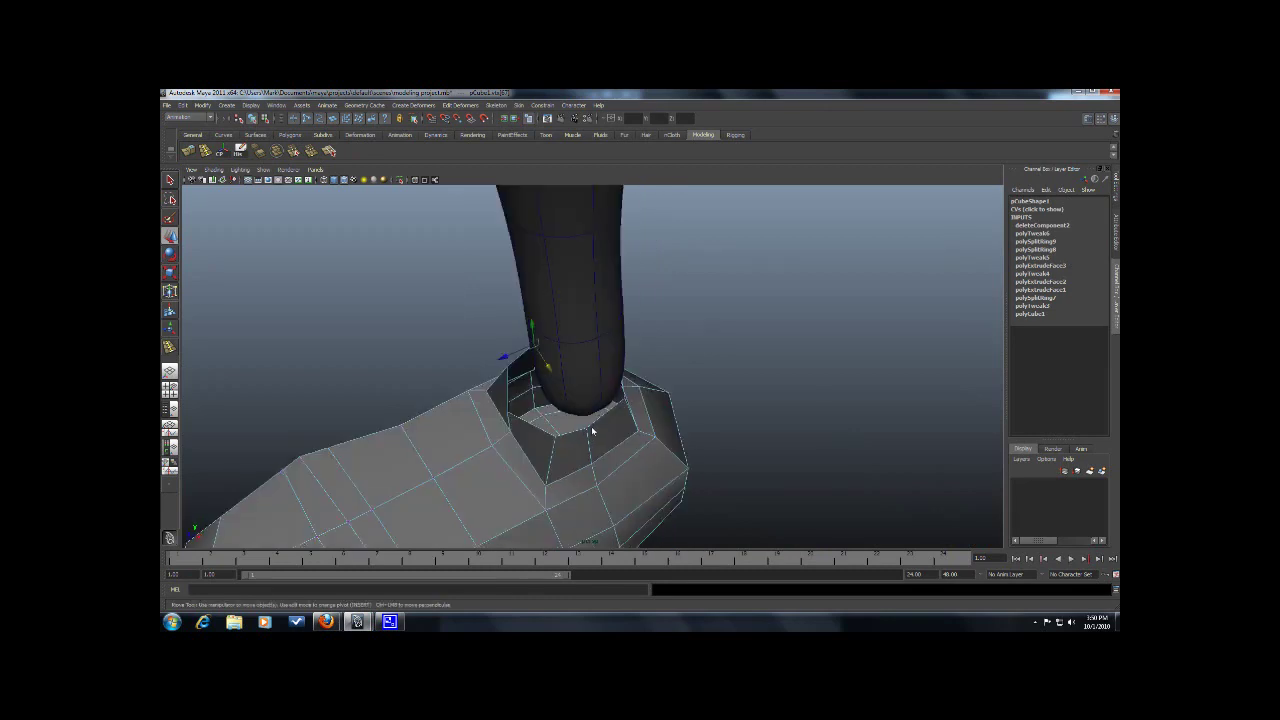
left_click(590, 429)
left_click(597, 439)
Step: Preview the foot with smoothing and examine the open ankle beneath the leg
scroll(604, 456, "down", 5)
left_click_drag(697, 437, 528, 427, "alt")
right_click_drag(527, 422, 549, 422)
key("3")
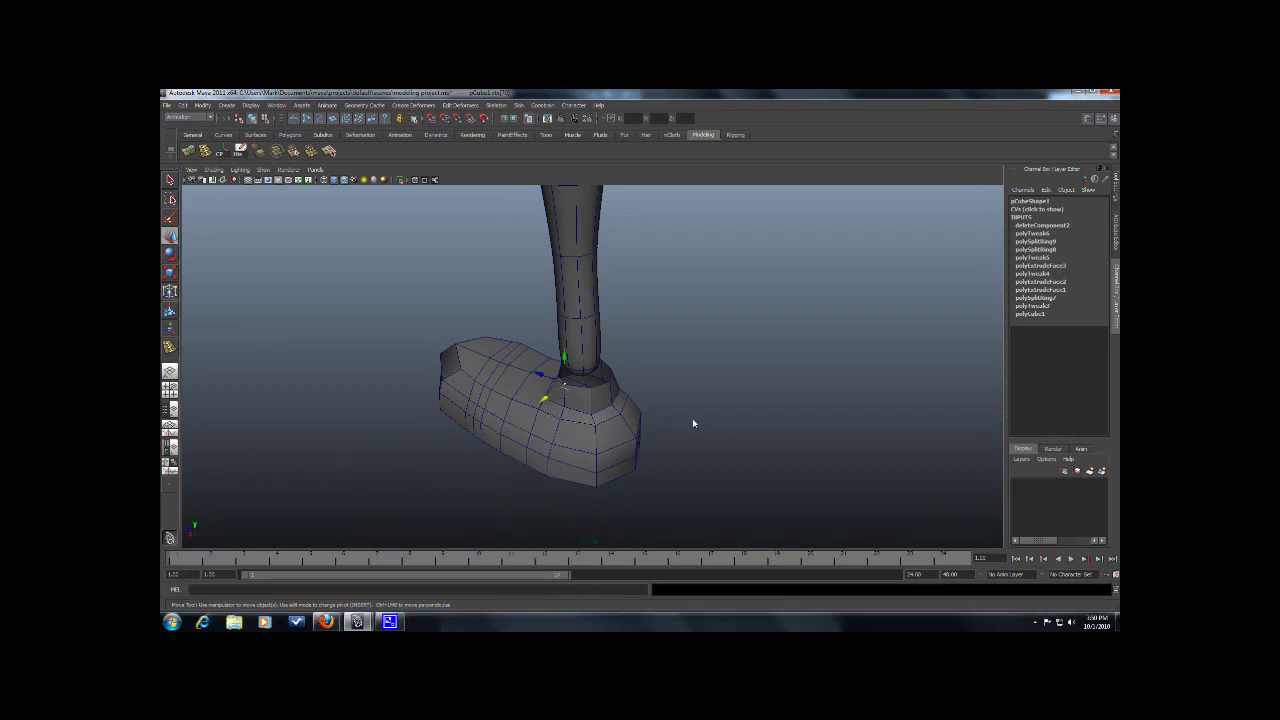
key("F8")
left_click(695, 426)
scroll(700, 431, "down", 5)
left_click_drag(706, 436, 594, 334, "alt")
Step: Scale the foot down and position it directly beneath the open end of the leg
left_click(600, 405)
key("r")
key("e")
left_click(604, 334)
left_click(667, 349)
left_click(529, 400)
left_click(583, 332)
right_click_drag(583, 332, 541, 328)
left_click_drag(646, 357, 502, 396)
key("r")
left_click(555, 408)
key("w")
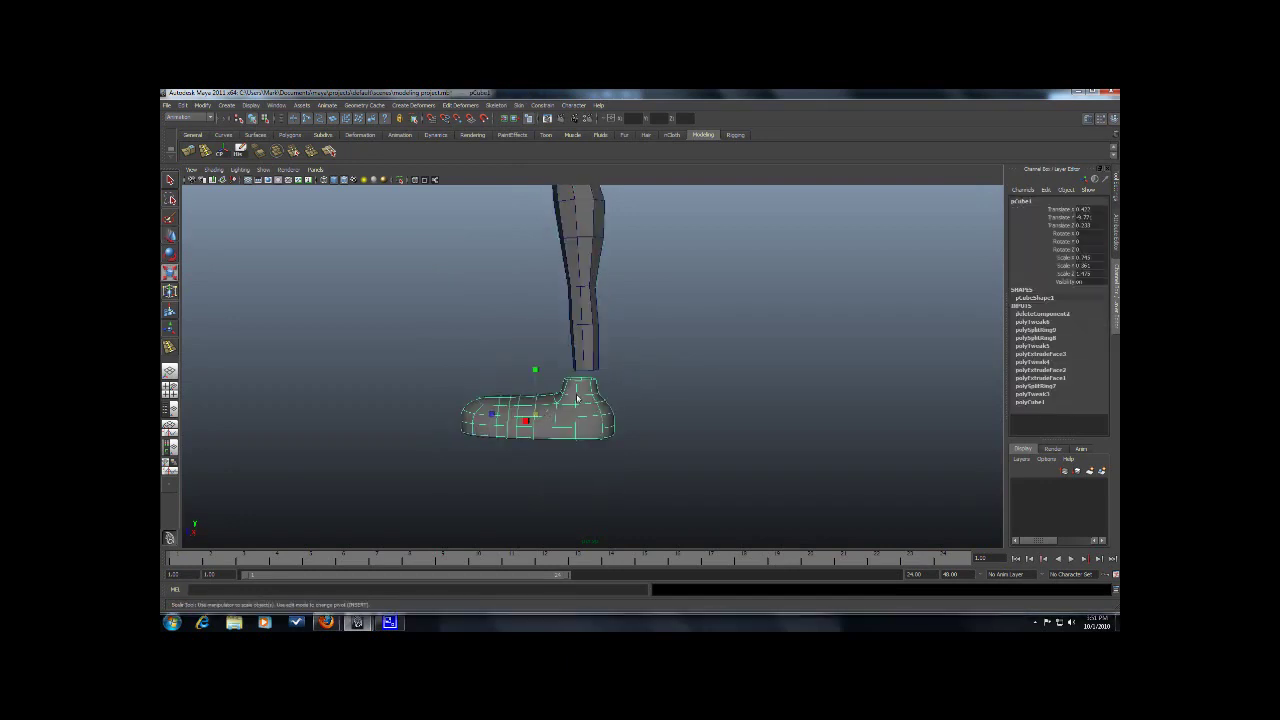
Step: Examine the foot's size and placement against the whole character
left_click(486, 354)
scroll(482, 355, "down", 6)
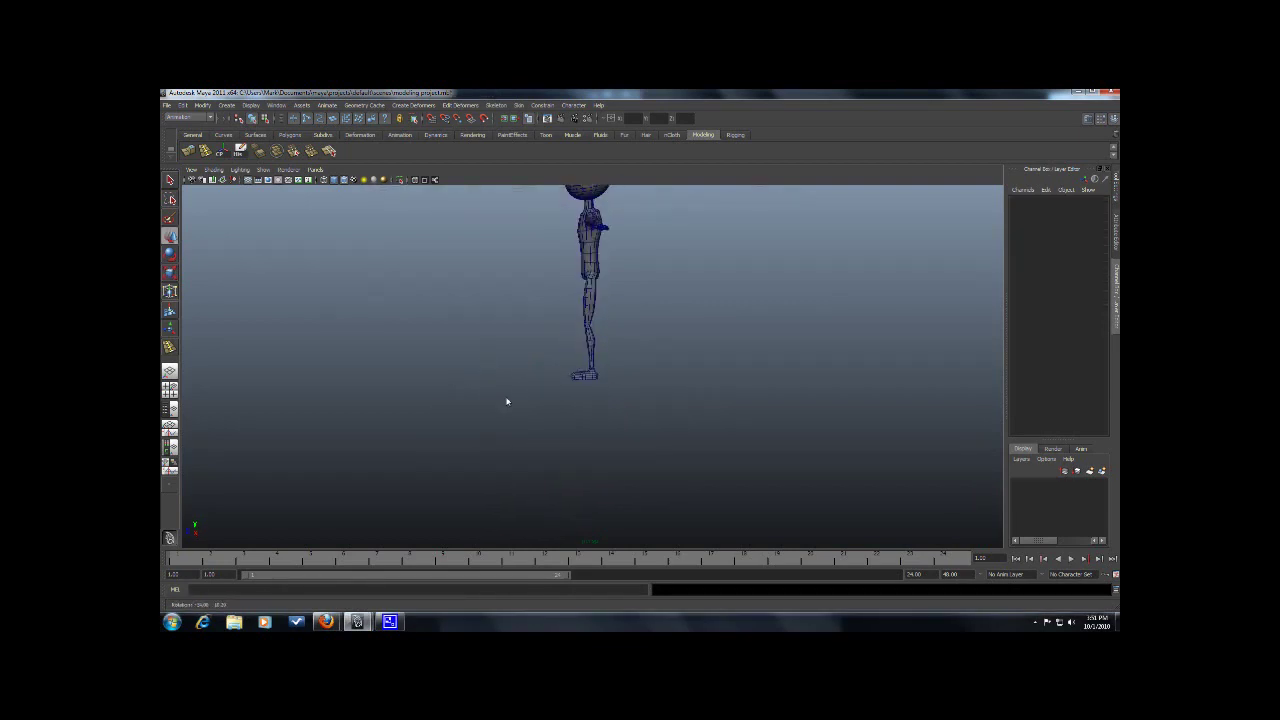
scroll(526, 403, "down", 5)
left_click_drag(507, 401, 594, 402, "alt")
scroll(631, 391, "up", 8)
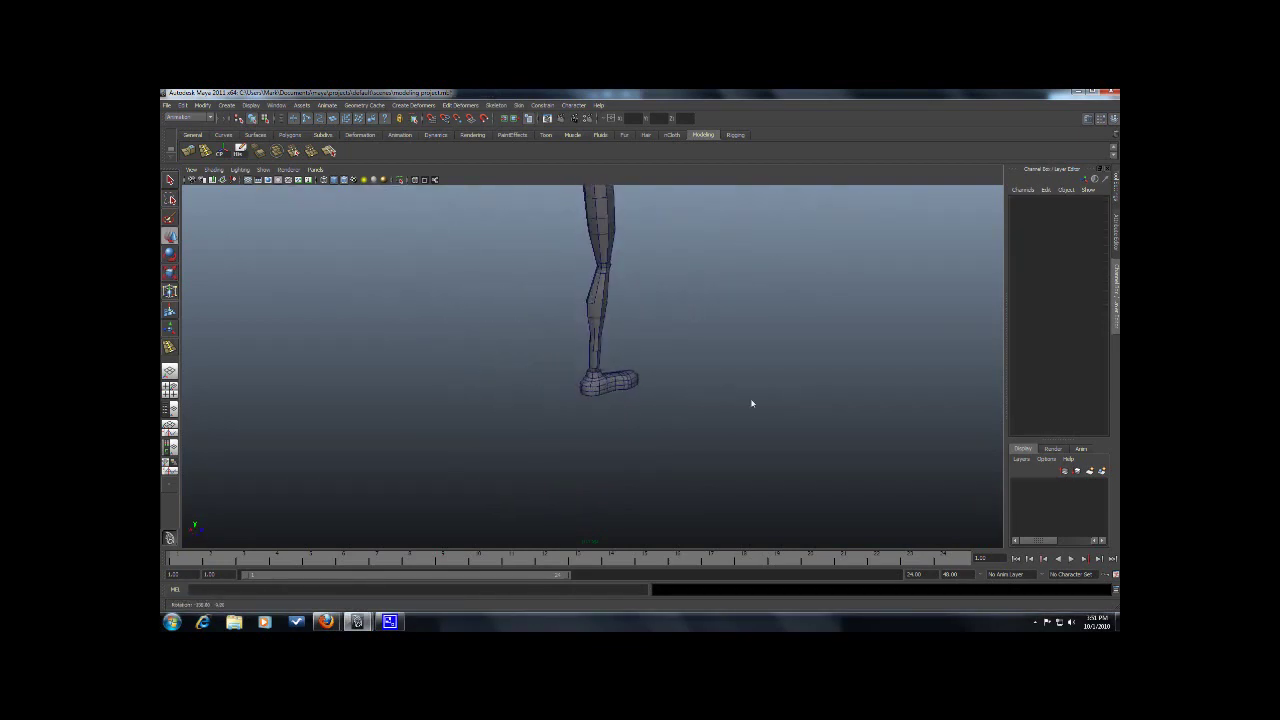
scroll(674, 403, "up", 8)
Step: Return the foot to unsmoothed display and combine the leg and foot into one mesh
left_click(595, 369)
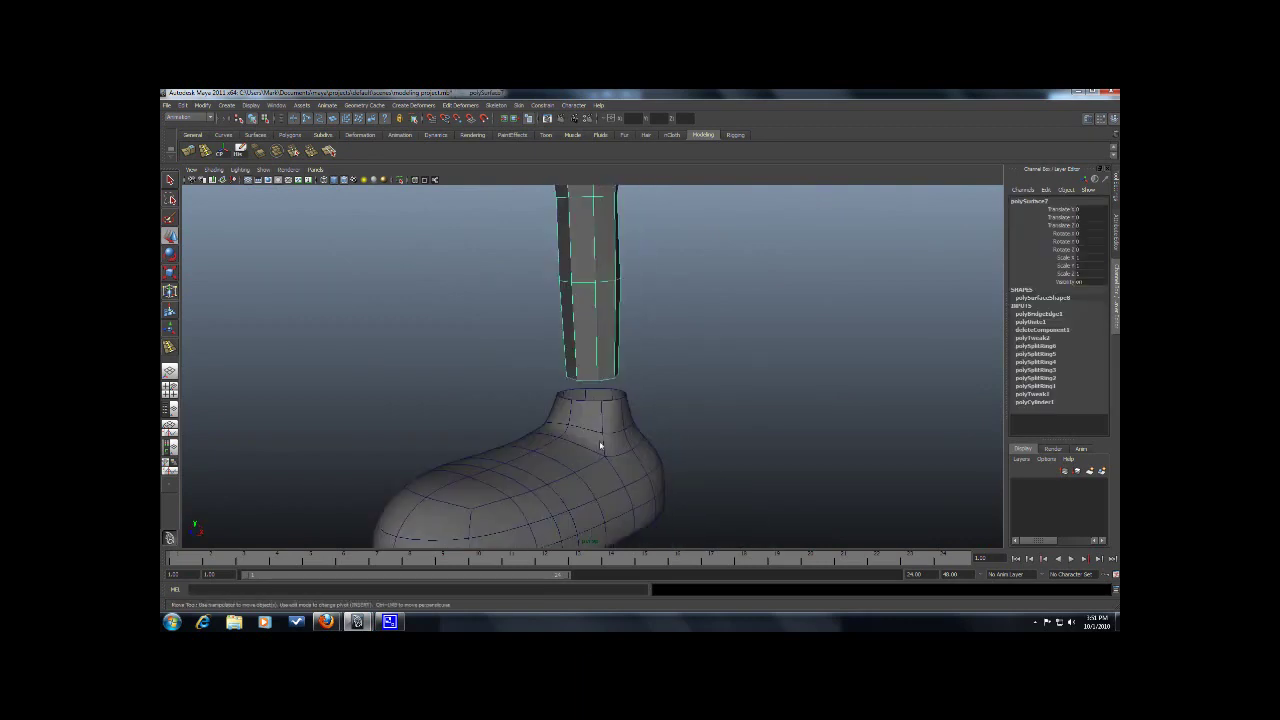
left_click(602, 442)
key("1")
right_click_drag(628, 437, 720, 430, "alt")
left_click_drag(720, 430, 591, 383, "alt")
right_click_drag(531, 366, 549, 355)
left_click(606, 283)
left_click(209, 119)
left_click(199, 126)
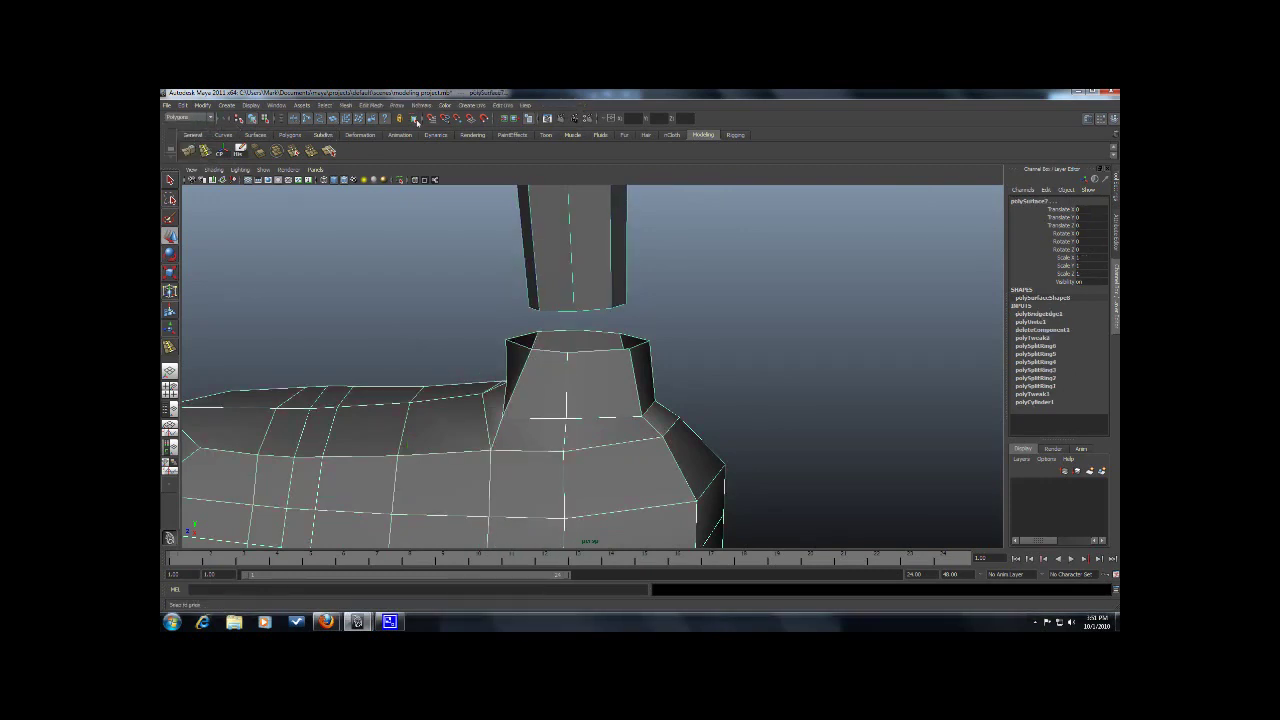
left_click(370, 105)
left_click(370, 121)
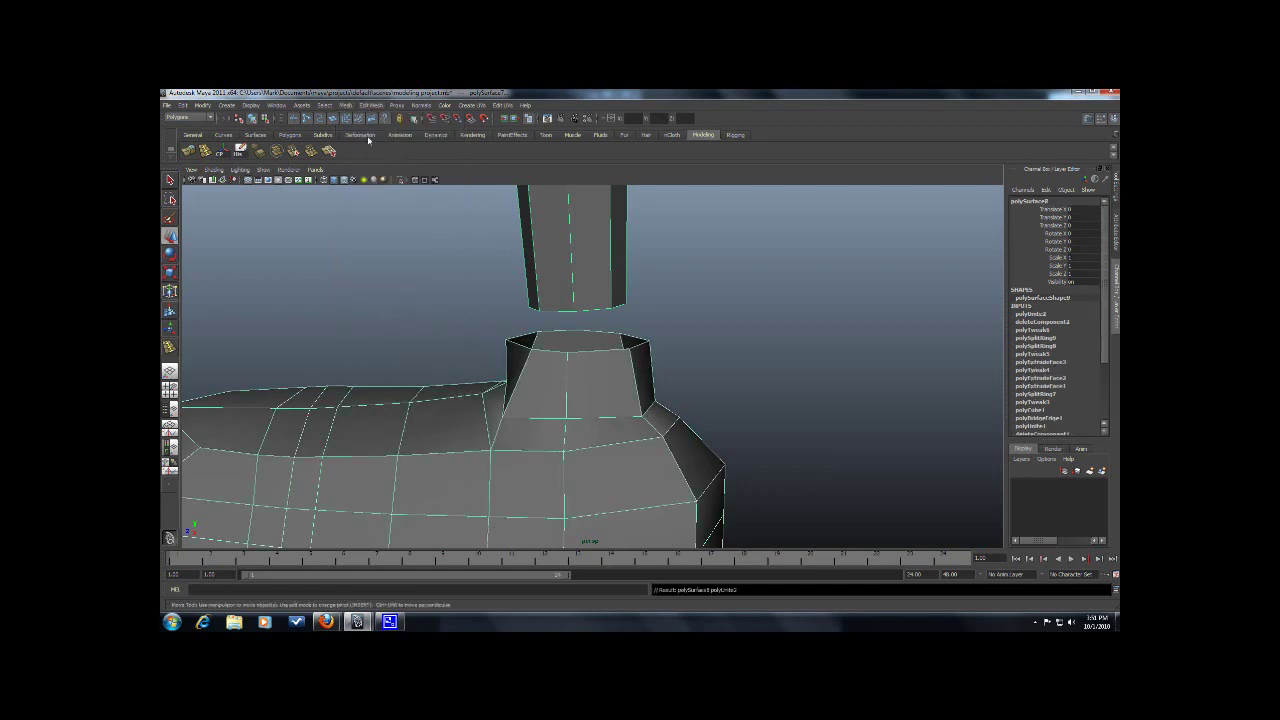
right_click_drag(449, 336, 451, 311)
left_click(564, 352)
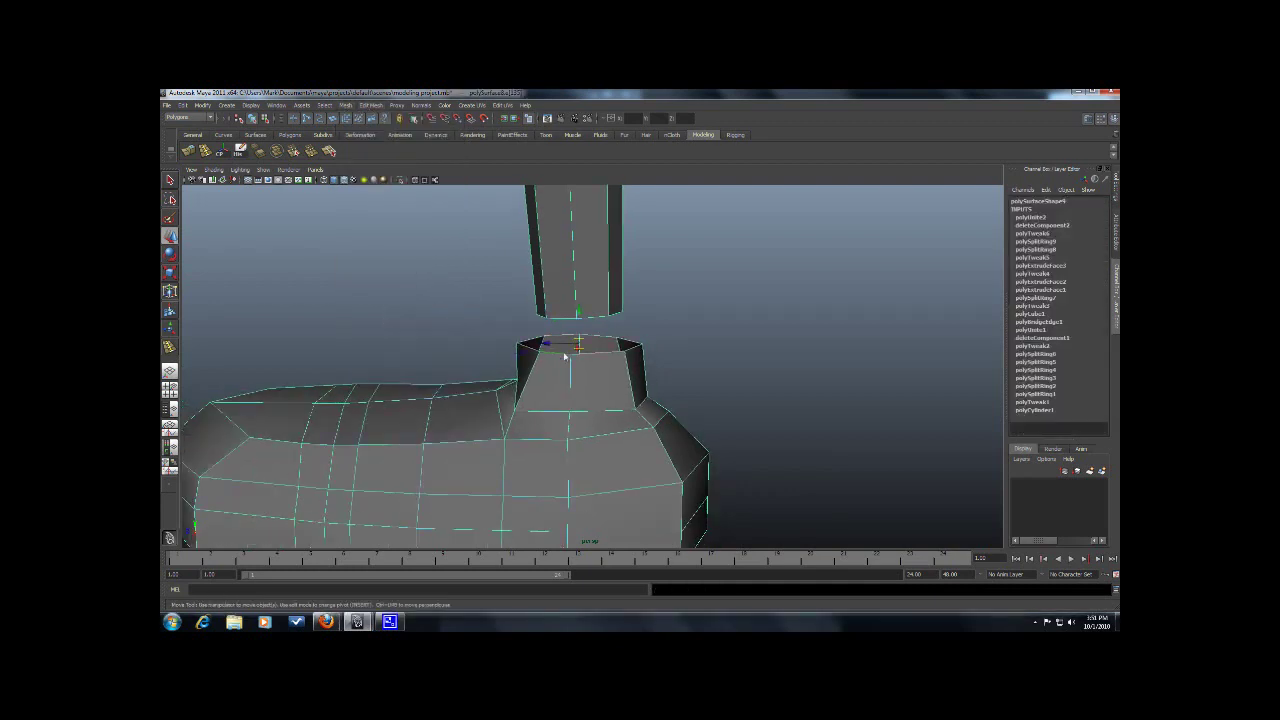
left_click_drag(597, 321, 557, 283, "alt")
scroll(640, 363, "up", 3)
mouse_move(555, 271)
right_mouse_down()
mouse_move(559, 294)
mouse_move(557, 249)
right_mouse_up()
scroll(590, 290, "down", 5)
left_click_drag(610, 290, 658, 330, "alt")
left_click_drag(658, 338, 541, 371)
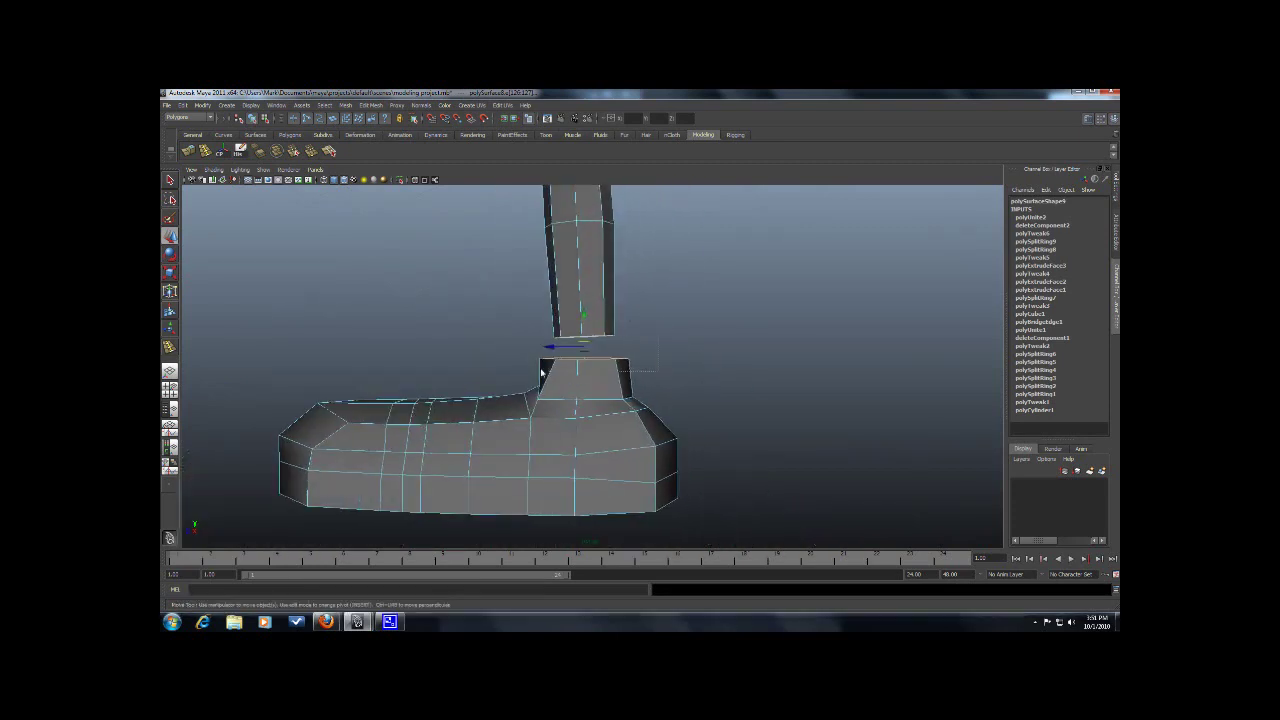
mouse_move(727, 384)
left_mouse_down("alt")
mouse_move(660, 352)
mouse_move(727, 393)
left_mouse_up("alt")
left_click(680, 358)
Step: Bridge the border edges of the leg and ankle openings using a linear path with 0 divisions
scroll(685, 356, "up", 5)
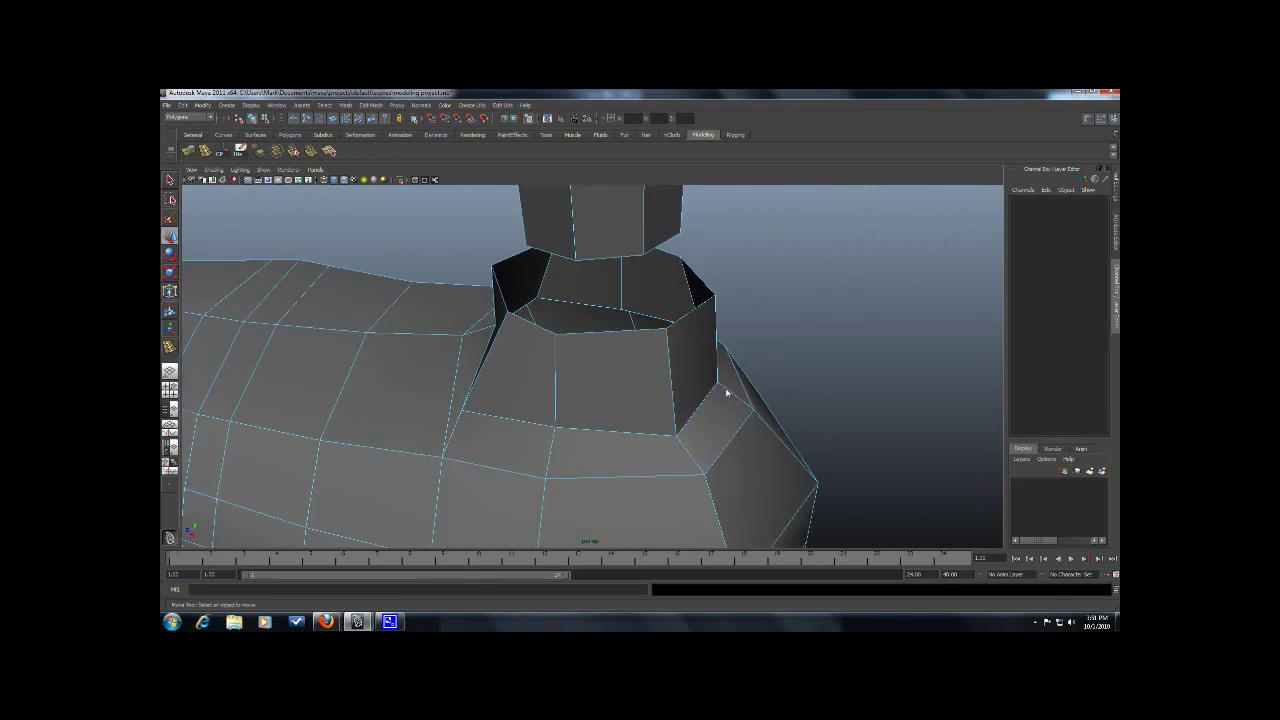
double_click(637, 336)
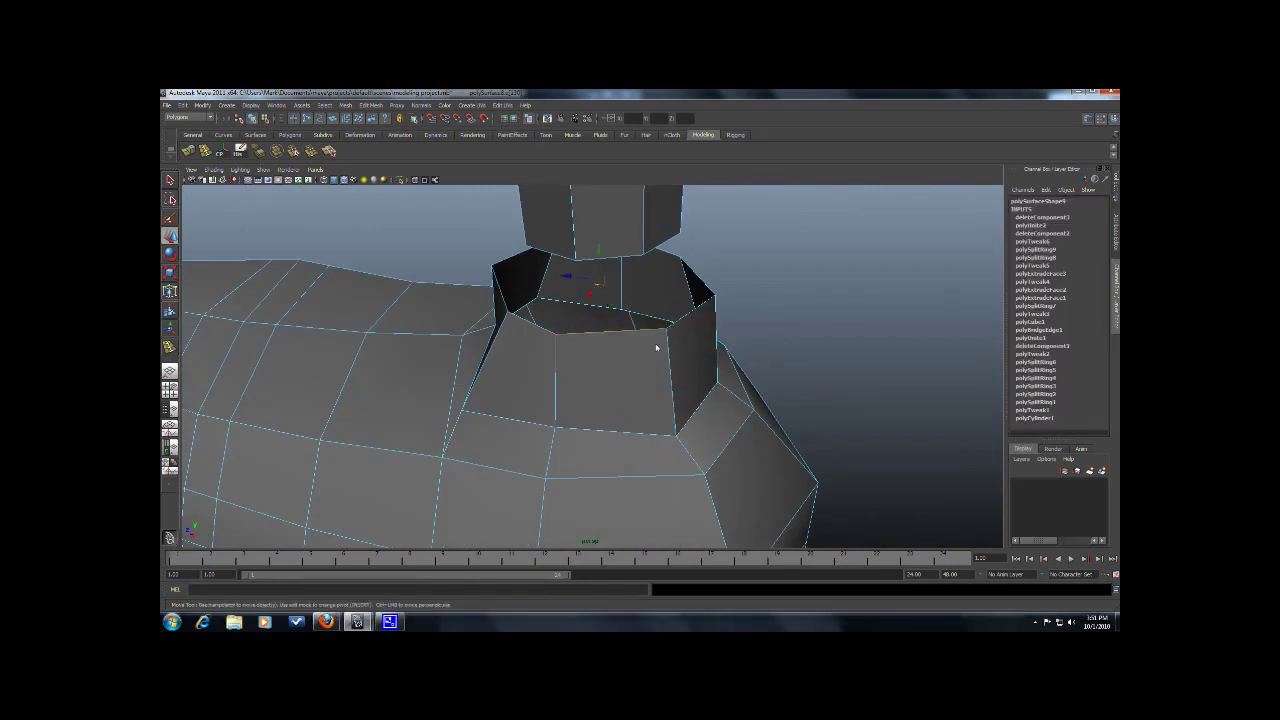
left_click_drag(657, 346, 669, 326, "alt")
left_click(370, 105)
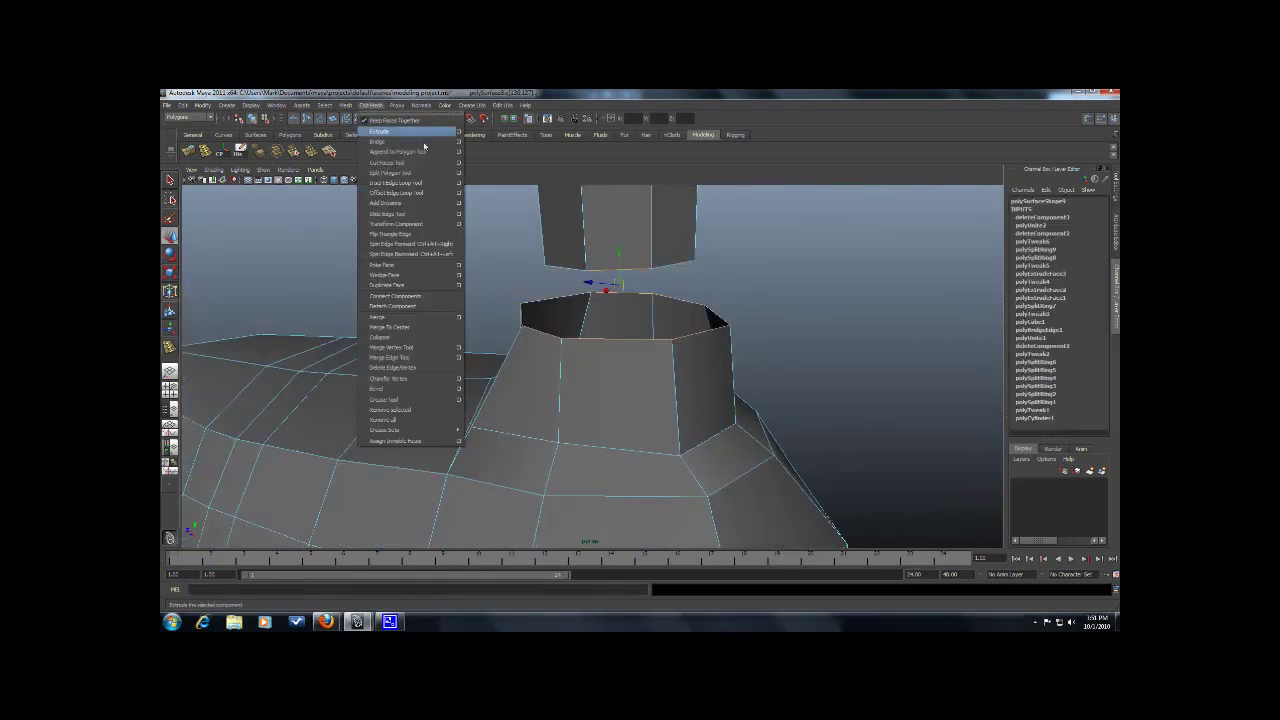
left_click(461, 143)
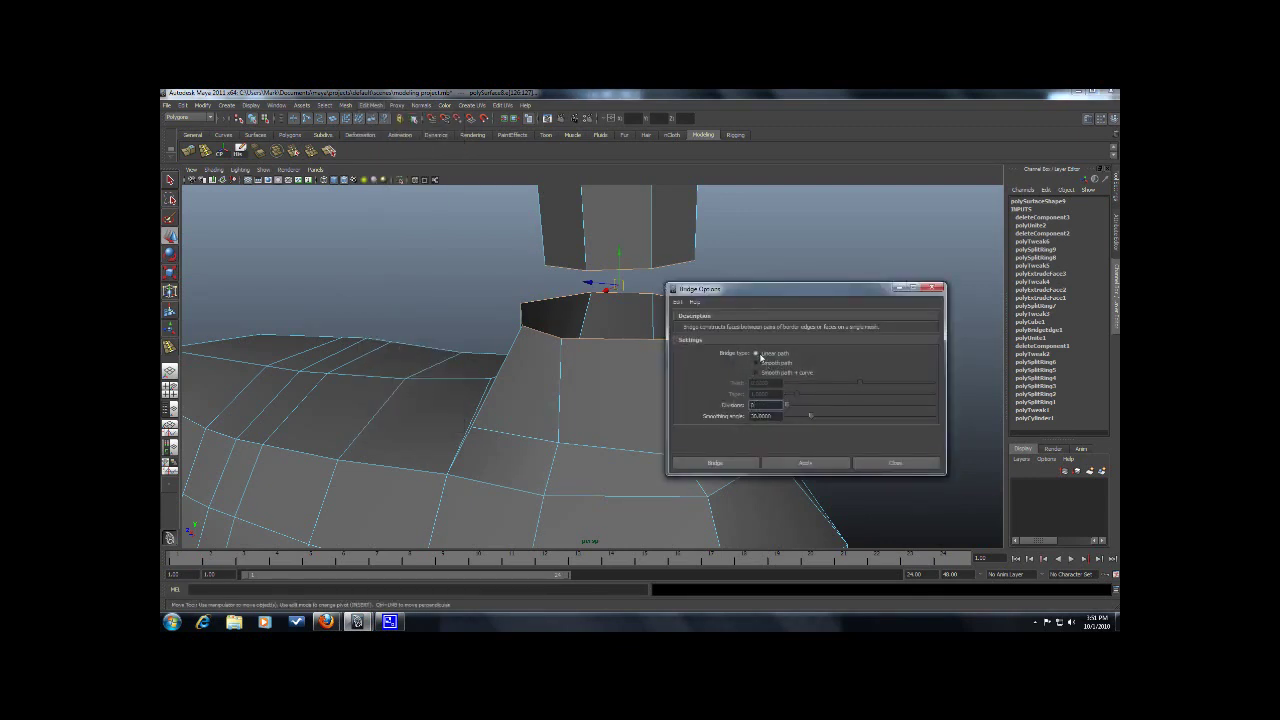
left_click(715, 463)
Step: Preview the joined leg and foot with smoothing and examine the ankle connection
left_click_drag(728, 463, 790, 449, "alt")
right_click_drag(531, 420, 548, 412)
key("3")
left_click(721, 415)
scroll(724, 419, "down", 10)
left_click_drag(724, 419, 674, 408, "alt")
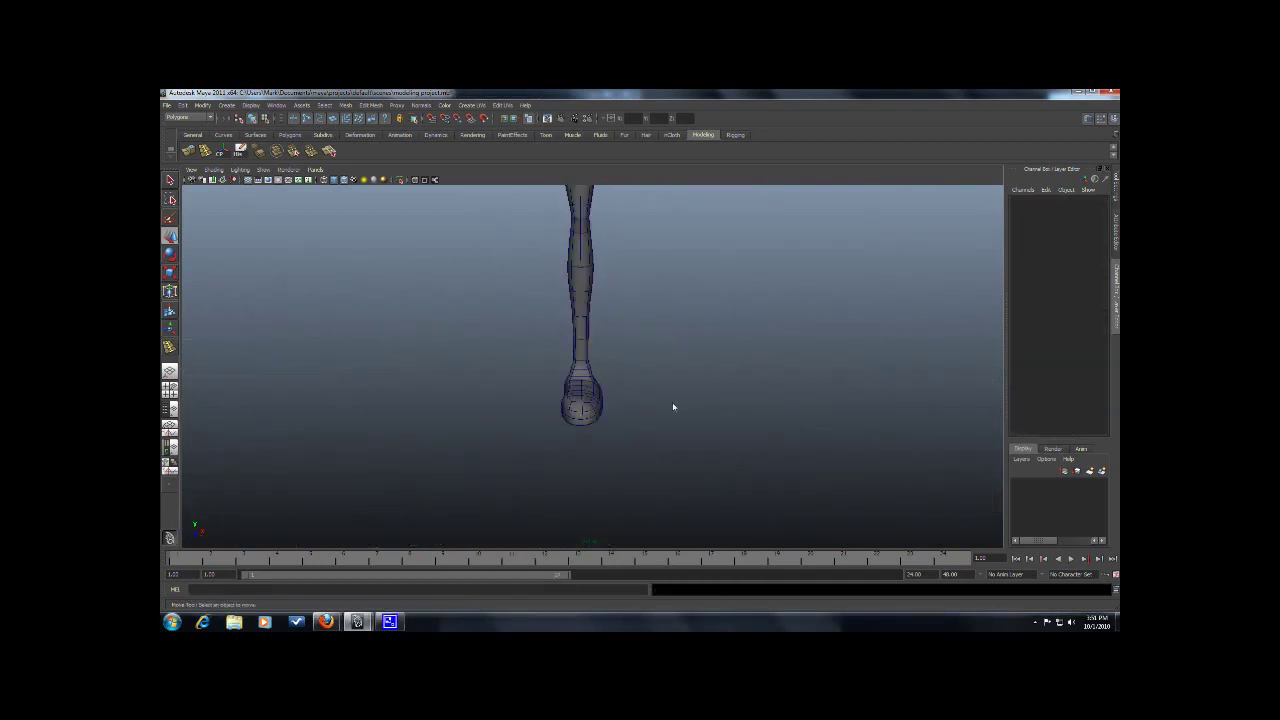
scroll(577, 392, "up", 5)
scroll(577, 392, "up", 5)
Step: Return to the unsmoothed mesh and pull the bulging ankle vertices inward to slim the joint
left_click(579, 377)
key("1")
right_click_drag(573, 378, 574, 354)
left_click_drag(632, 397, 474, 398, "alt")
left_click(594, 372)
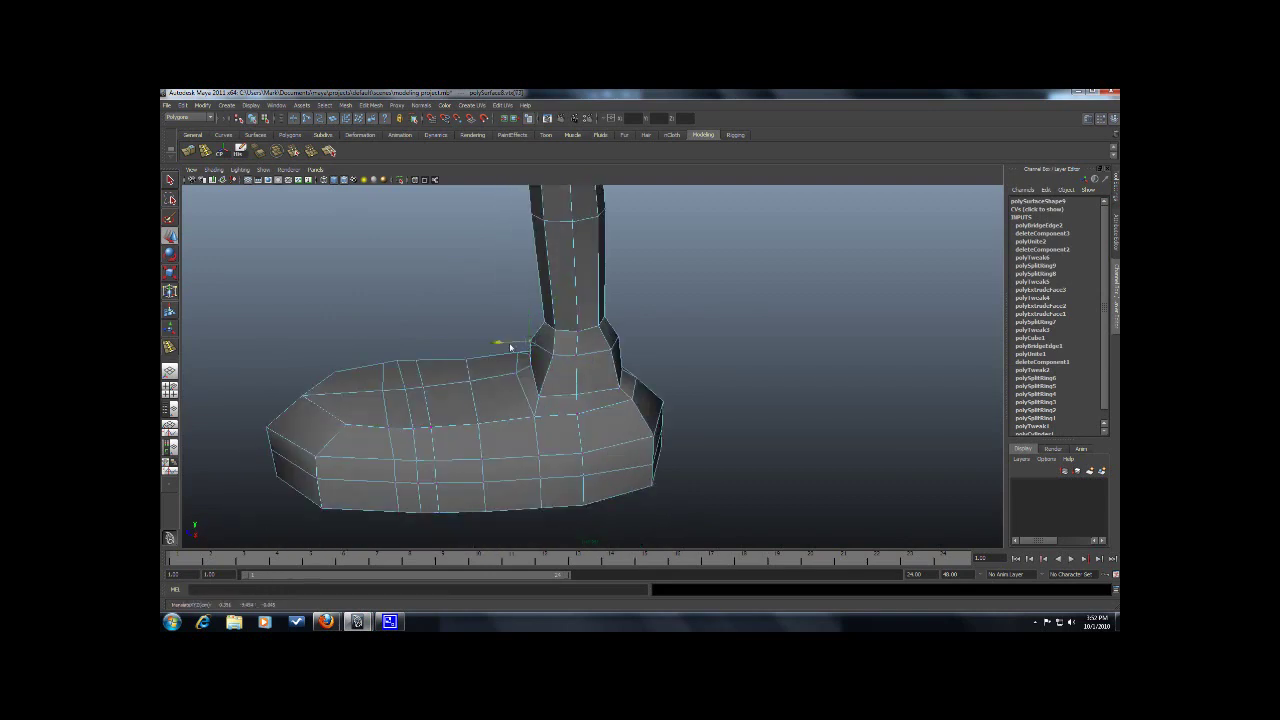
left_click(620, 344)
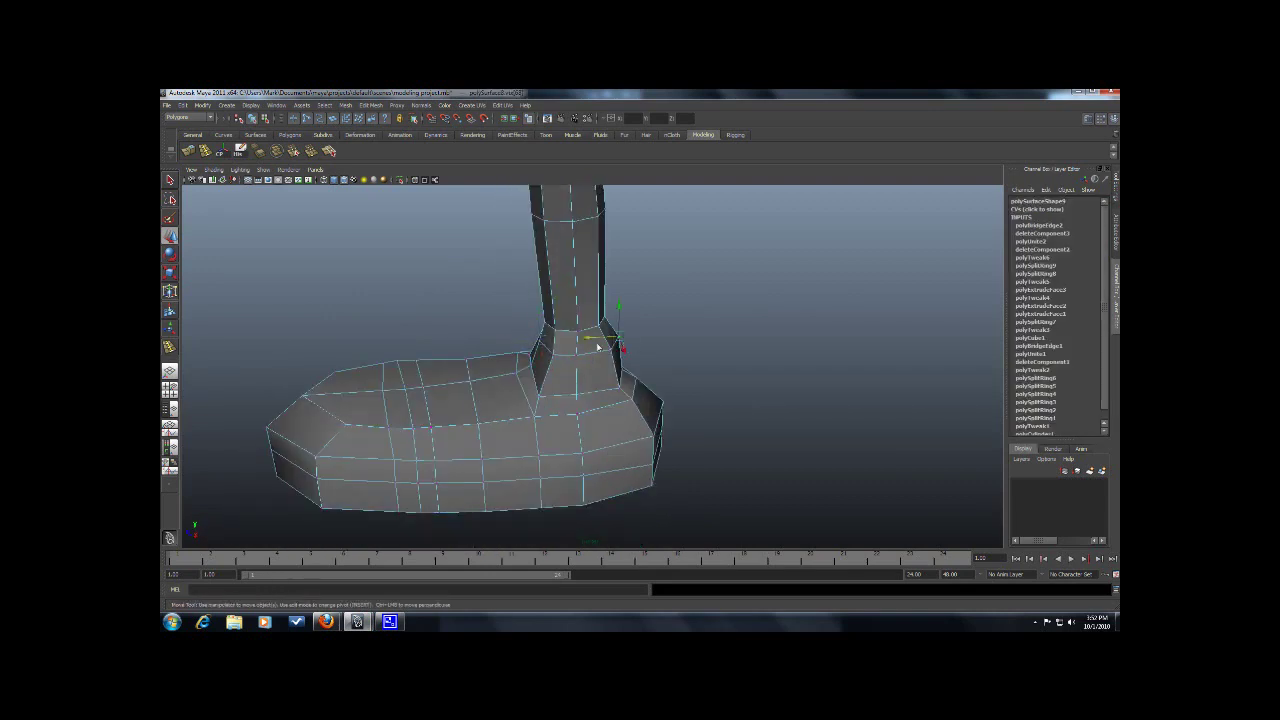
left_click_drag(590, 344, 601, 404)
left_click(624, 369)
left_click(624, 372)
left_click_drag(612, 356, 535, 386)
Step: Preview the leg and foot with smoothing and examine the slimmed ankle
scroll(563, 408, "down", 5)
right_click_drag(571, 416, 599, 404)
key("3")
left_click(750, 397)
left_click_drag(750, 397, 620, 391, "alt")
scroll(612, 393, "up", 3)
scroll(629, 405, "up", 4)
Step: Return to the unsmoothed mesh and examine the attached foot on the full character
left_click(631, 404)
key("1")
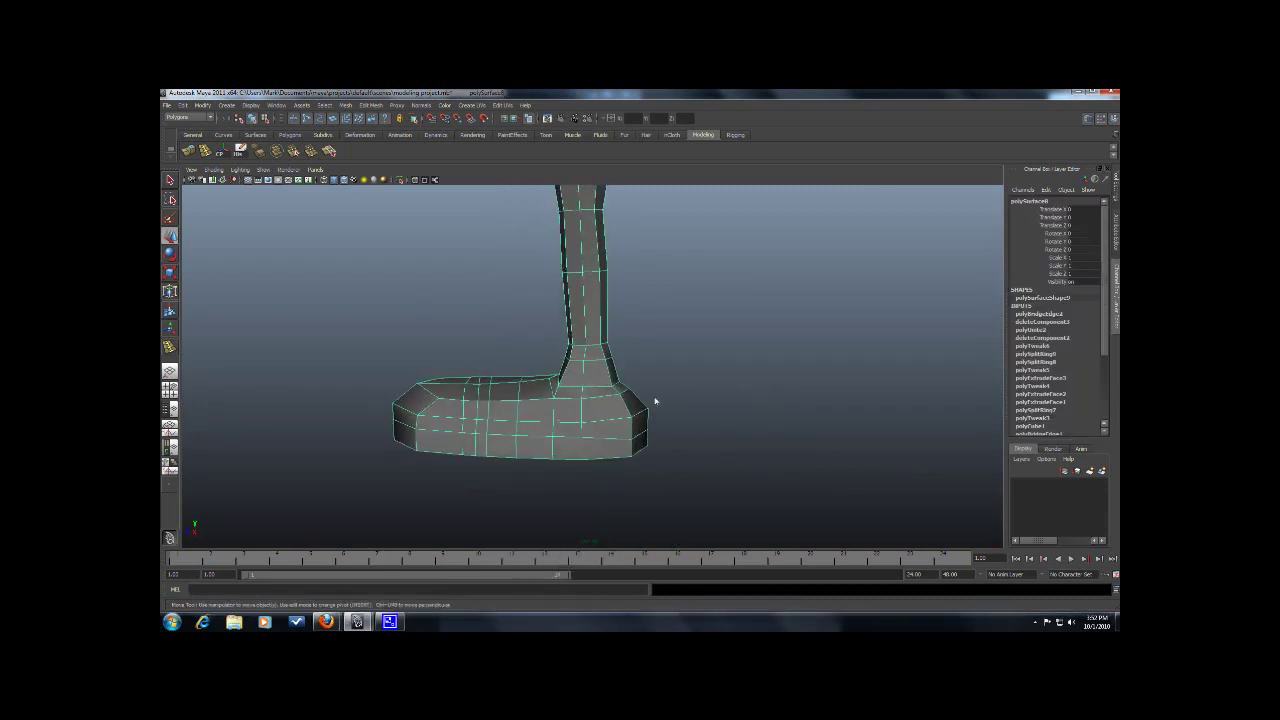
scroll(650, 405, "up", 1)
right_click_drag(635, 421, 603, 412)
scroll(605, 412, "down", 4)
left_click_drag(605, 412, 545, 430, "alt")
right_click_drag(667, 403, 712, 388)
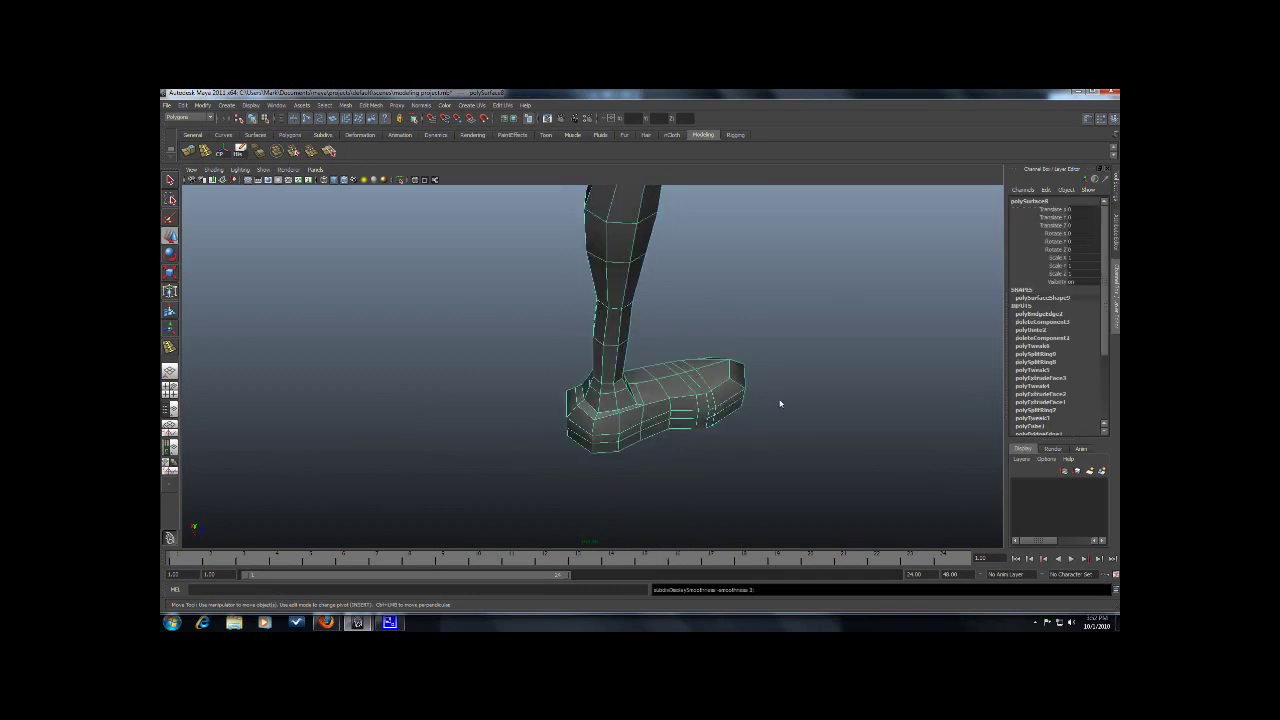
left_click(790, 403)
scroll(760, 400, "down", 6)
mouse_move(649, 380)
left_mouse_down("alt")
mouse_move(677, 380)
mouse_move(683, 417)
mouse_move(603, 417)
mouse_move(668, 415)
mouse_move(689, 389)
mouse_move(670, 380)
left_mouse_up("alt")
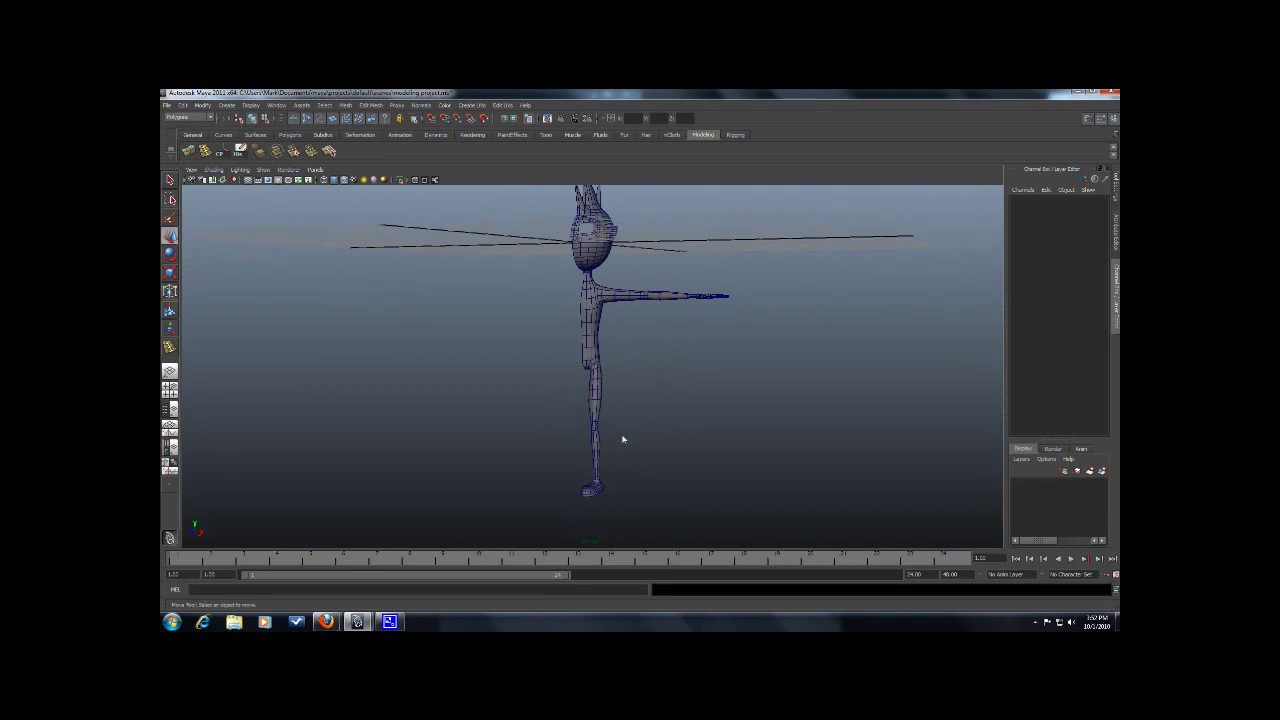
left_click(1035, 622)
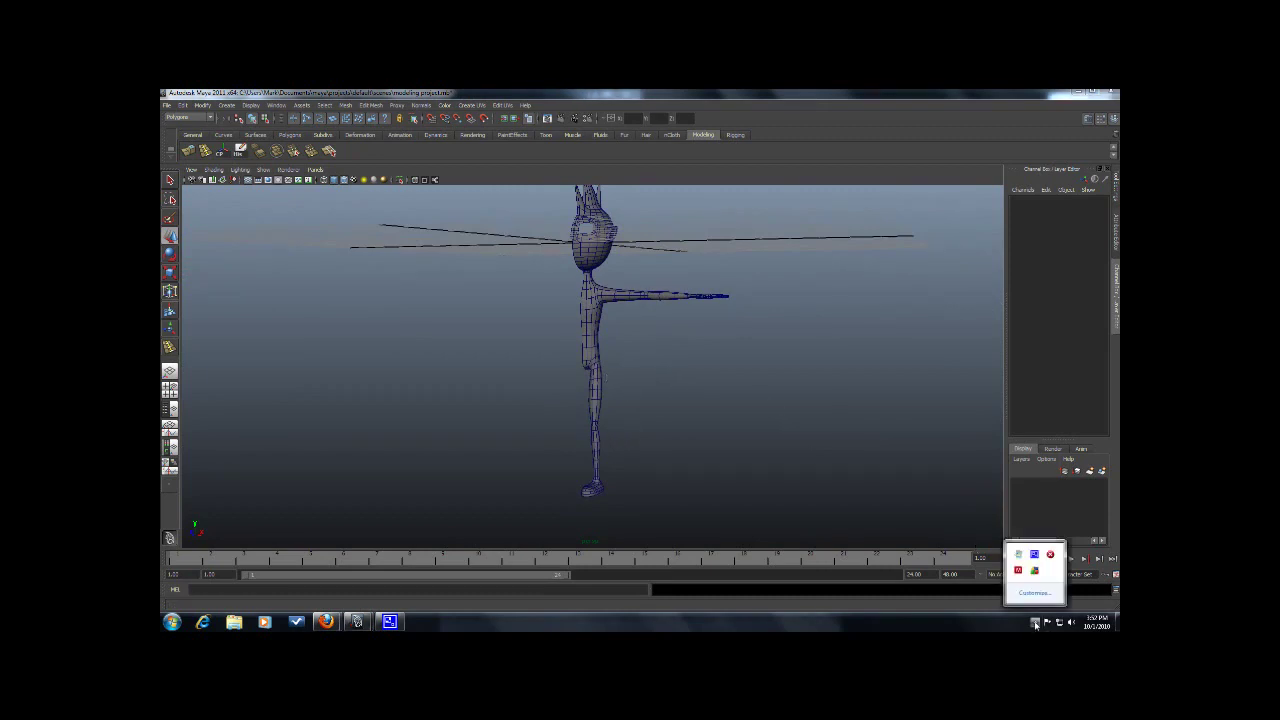
left_click(1040, 558)
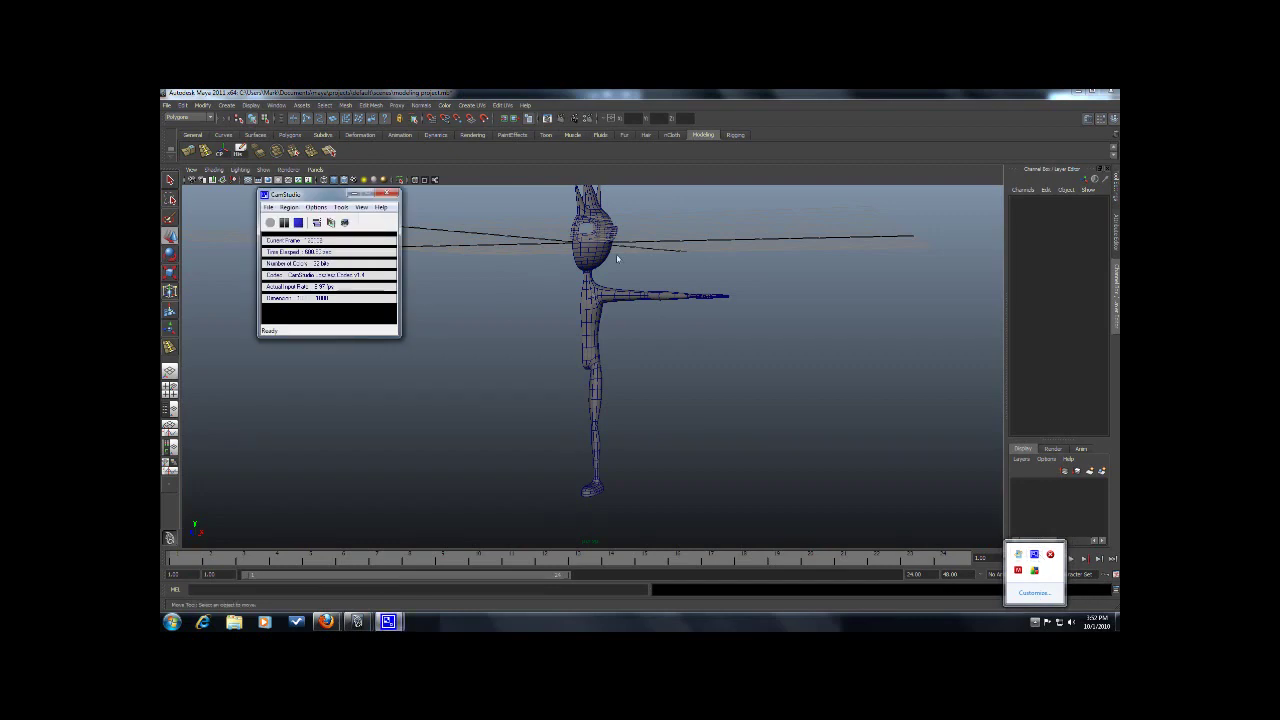
left_click(687, 290)
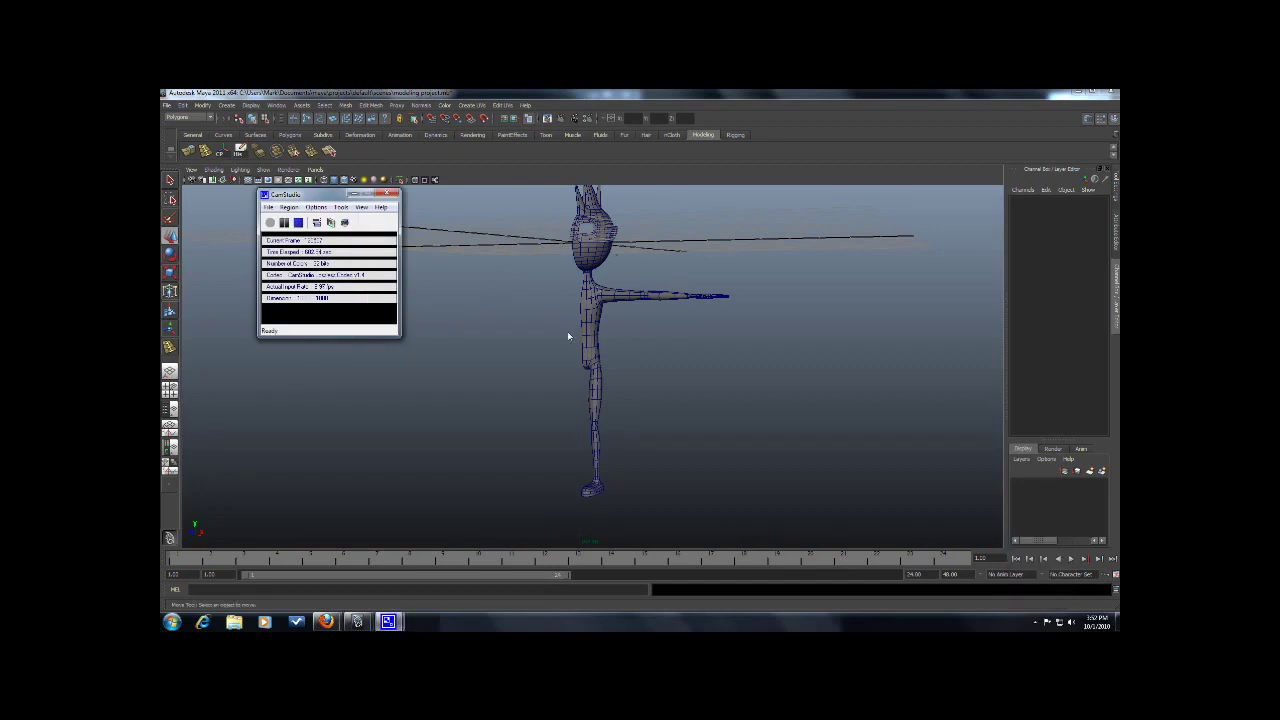